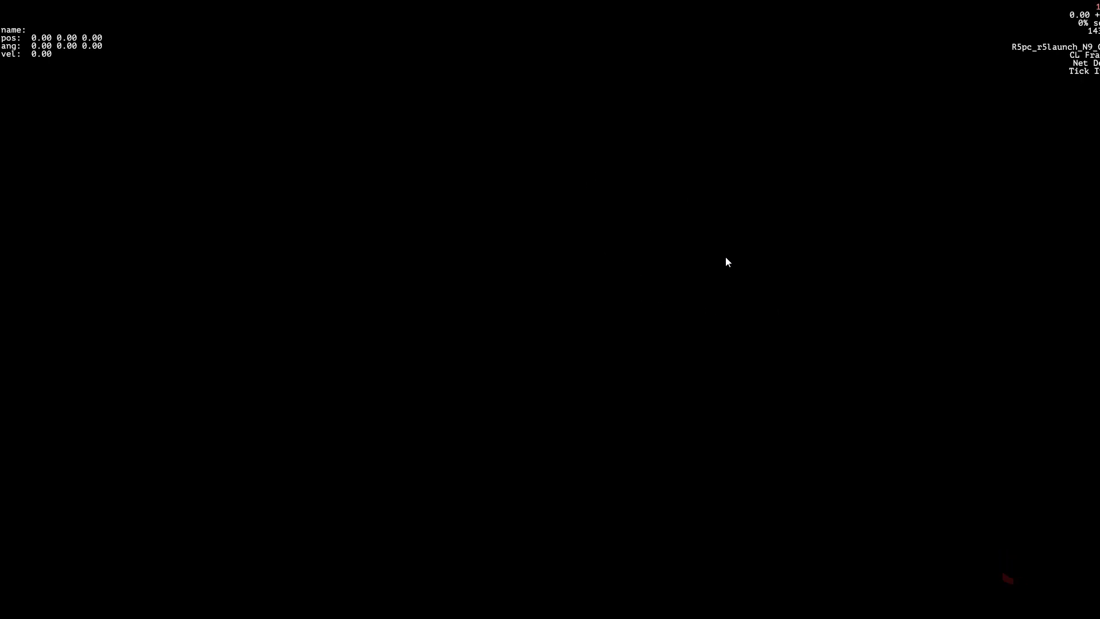
Step: Open the game's video settings
key(Escape)
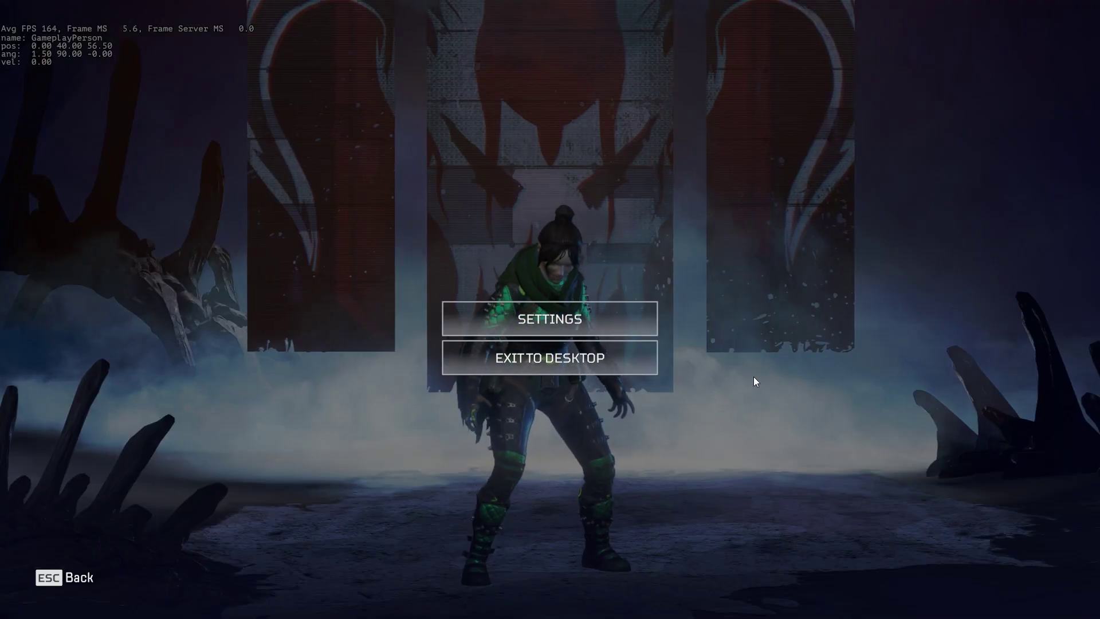
click(605, 324)
click(615, 31)
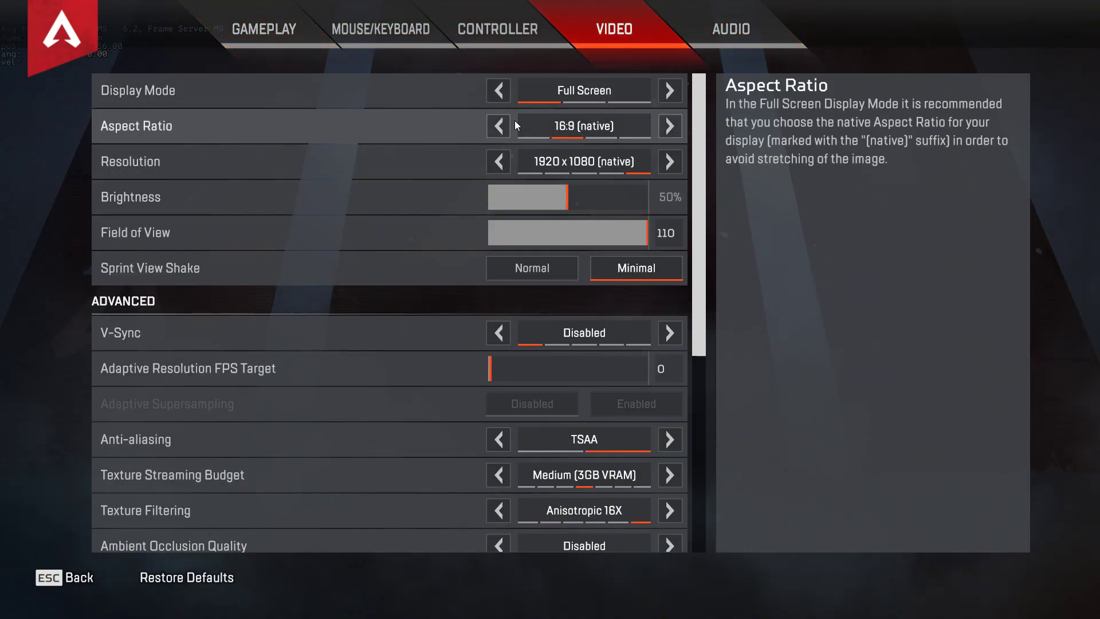
Step: Examine the display and first advanced video settings, trying anti-aliasing on None and switching it back to TSAA
scroll(510, 132, down, 3)
scroll(510, 138, up, 3)
scroll(543, 464, down, 5)
scroll(541, 305, up, 2)
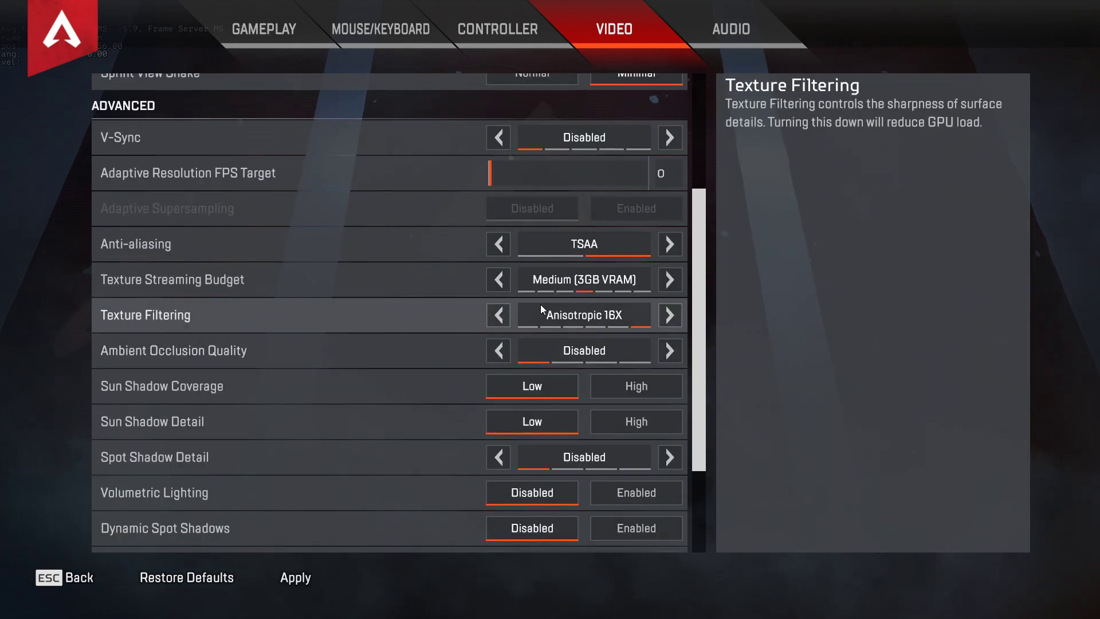
scroll(541, 304, up, 3)
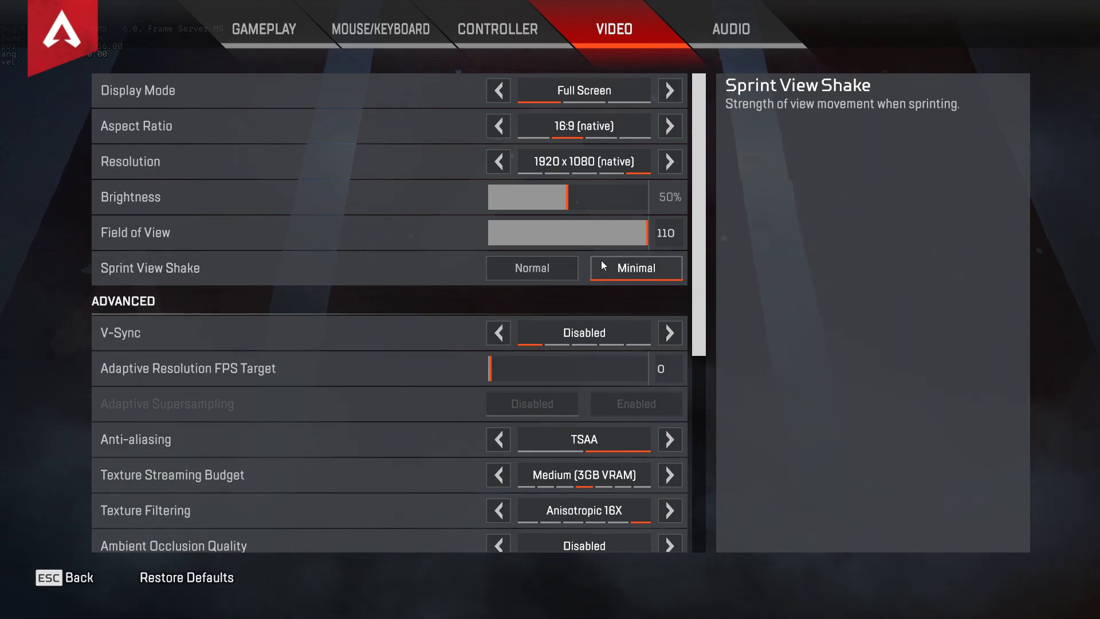
scroll(600, 265, down, 2)
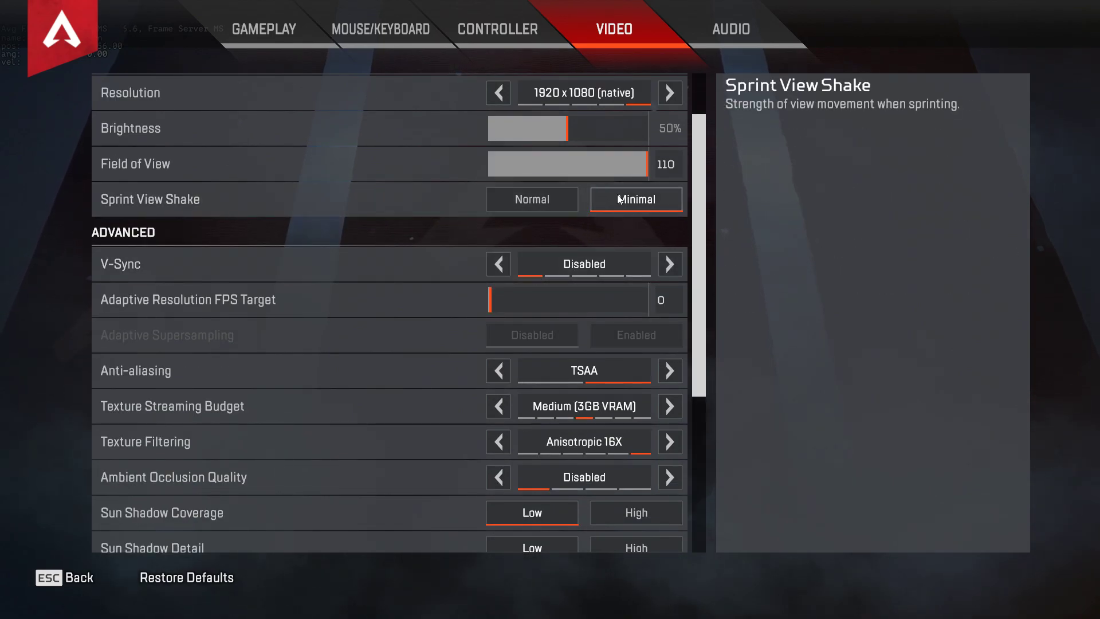
scroll(527, 223, down, 2)
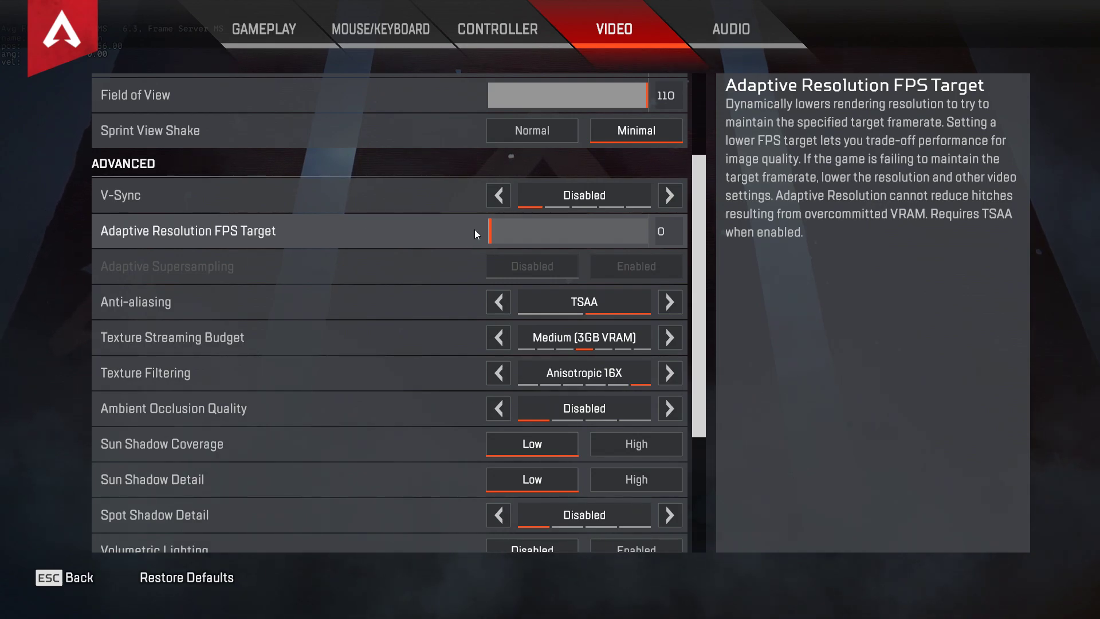
scroll(545, 312, down, 1)
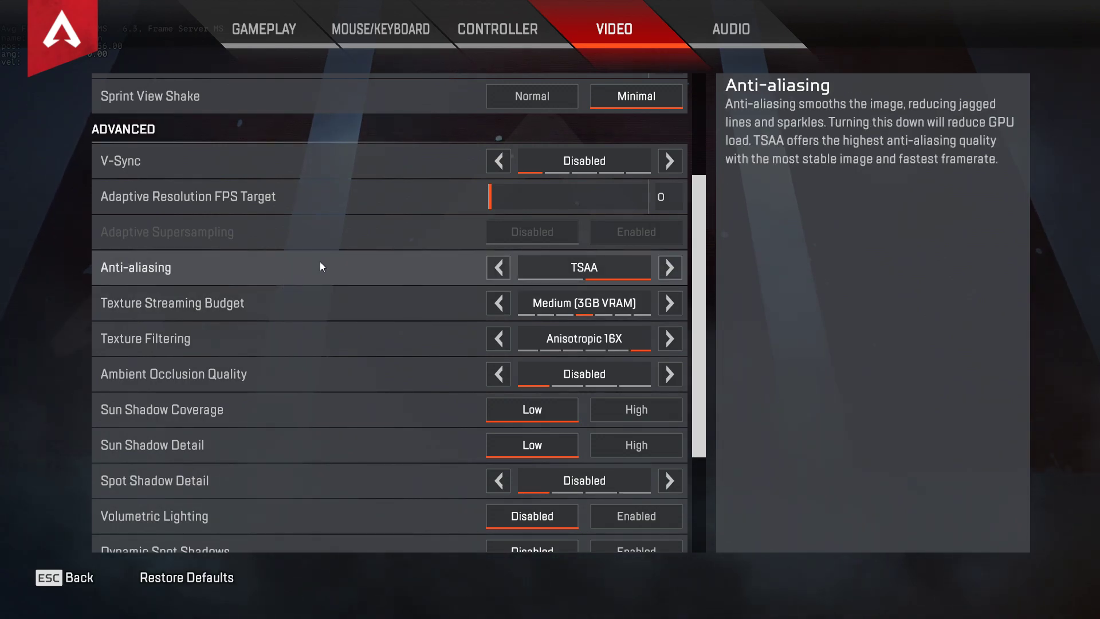
click(613, 269)
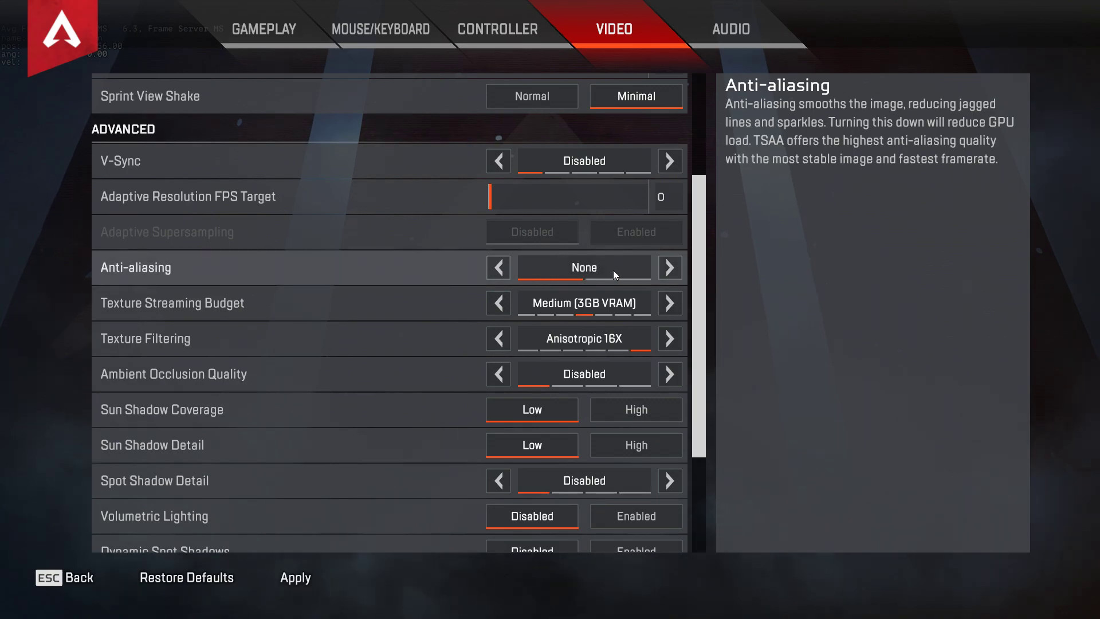
click(669, 268)
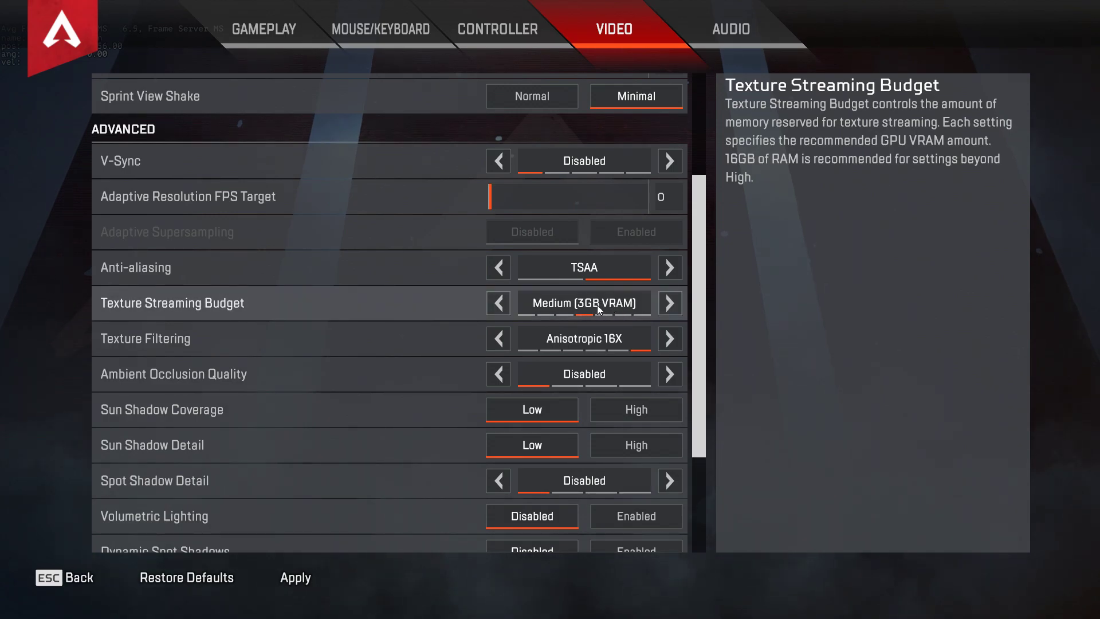
Step: Examine the remaining advanced video settings, from texture filtering through shadows, lighting and model detail, and leave the settings
scroll(624, 269, down, 2)
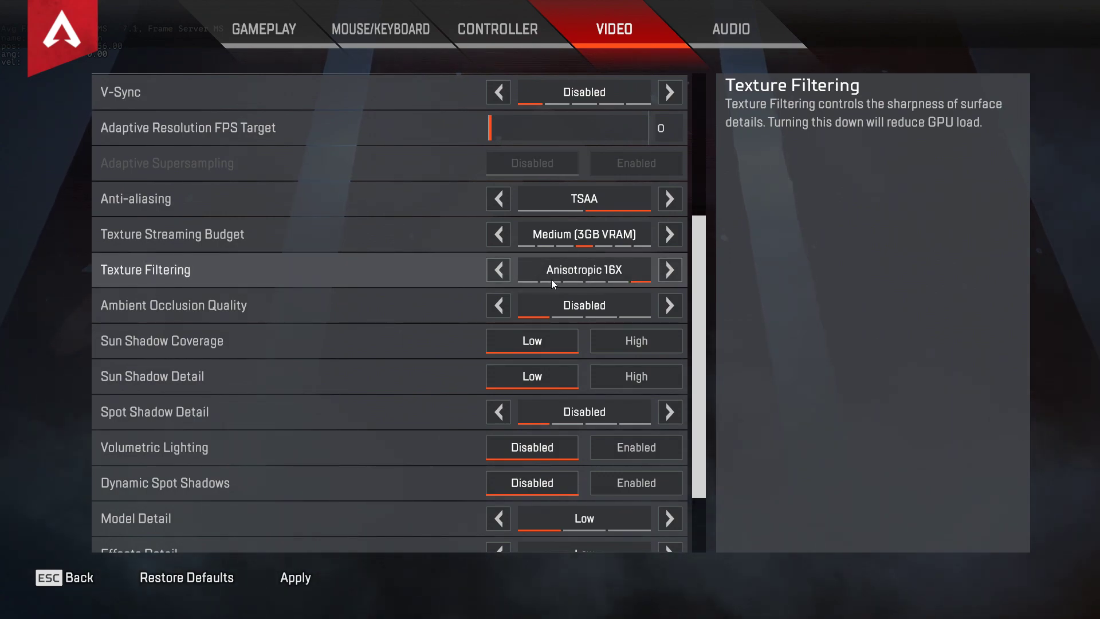
scroll(478, 287, down, 1)
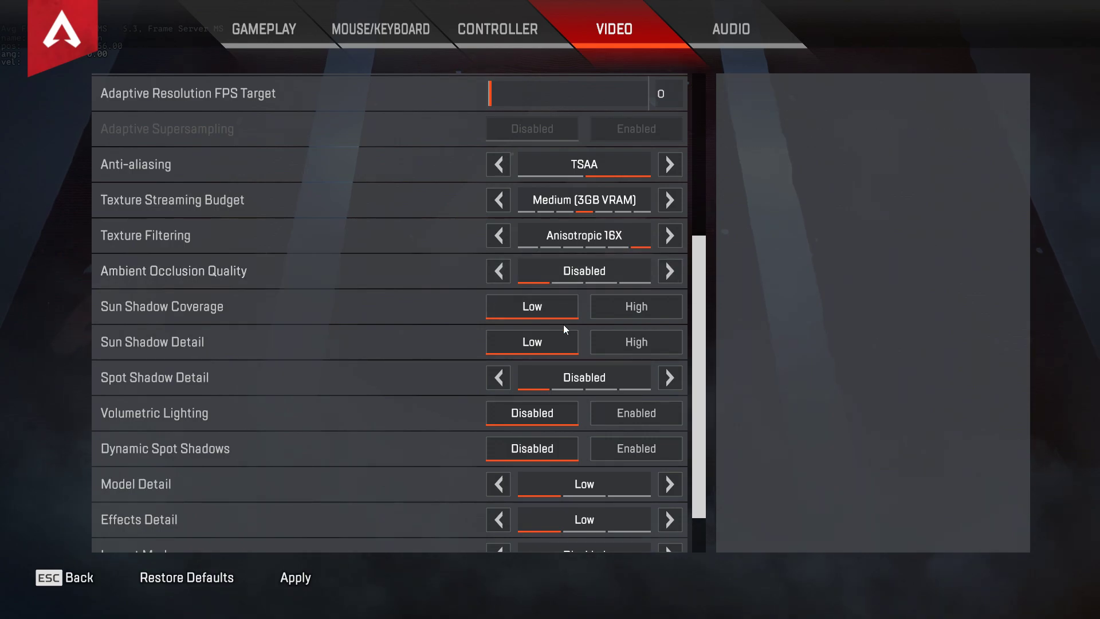
scroll(536, 233, down, 1)
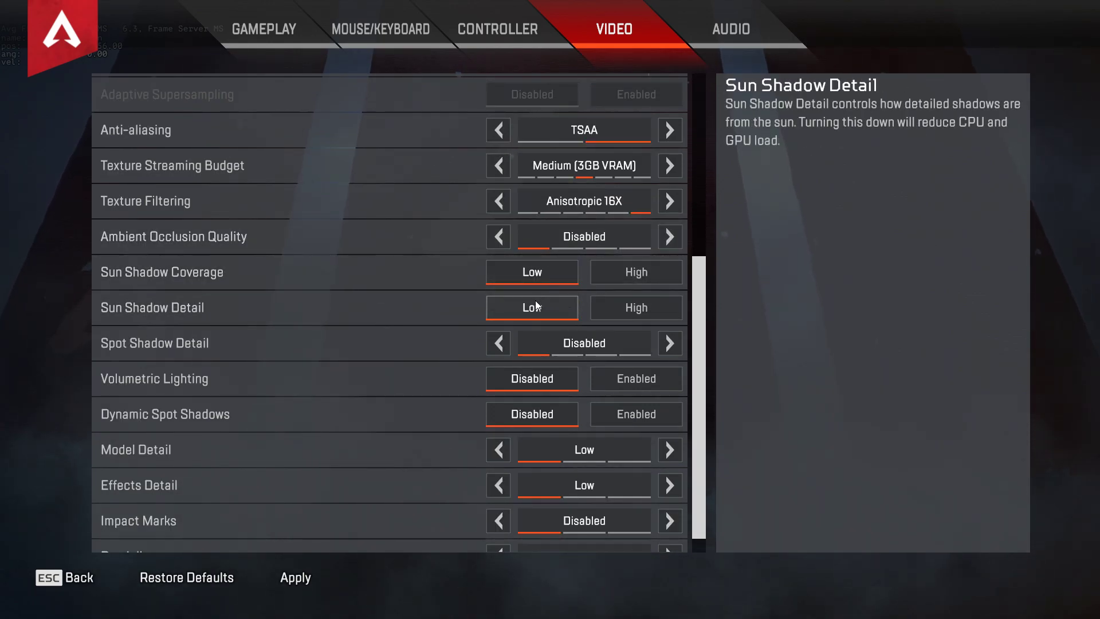
scroll(558, 306, down, 1)
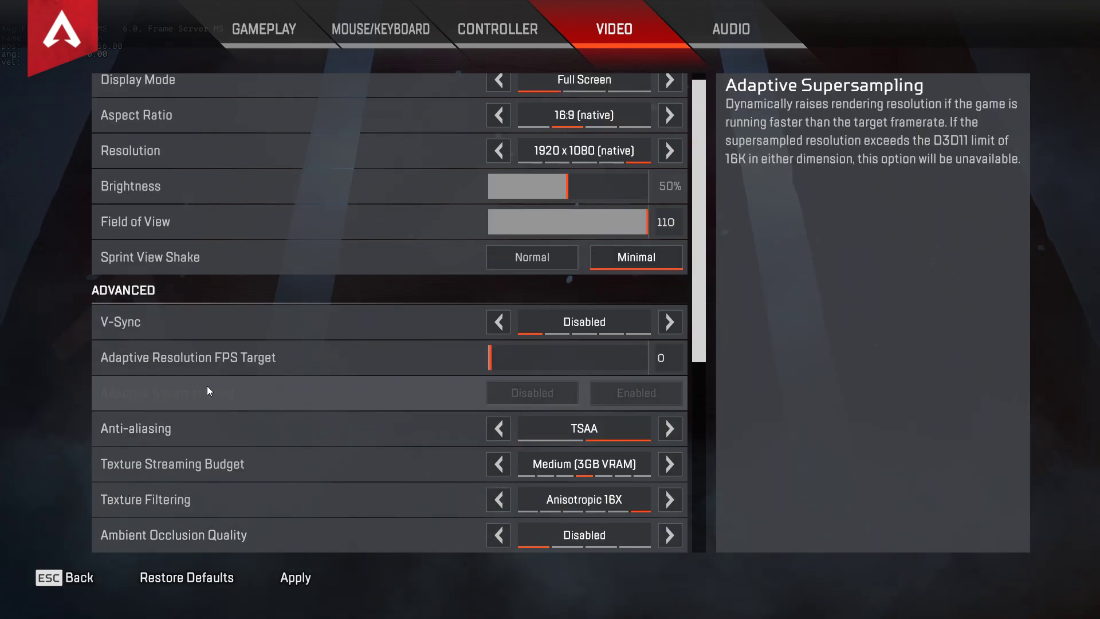
click(69, 578)
click(504, 424)
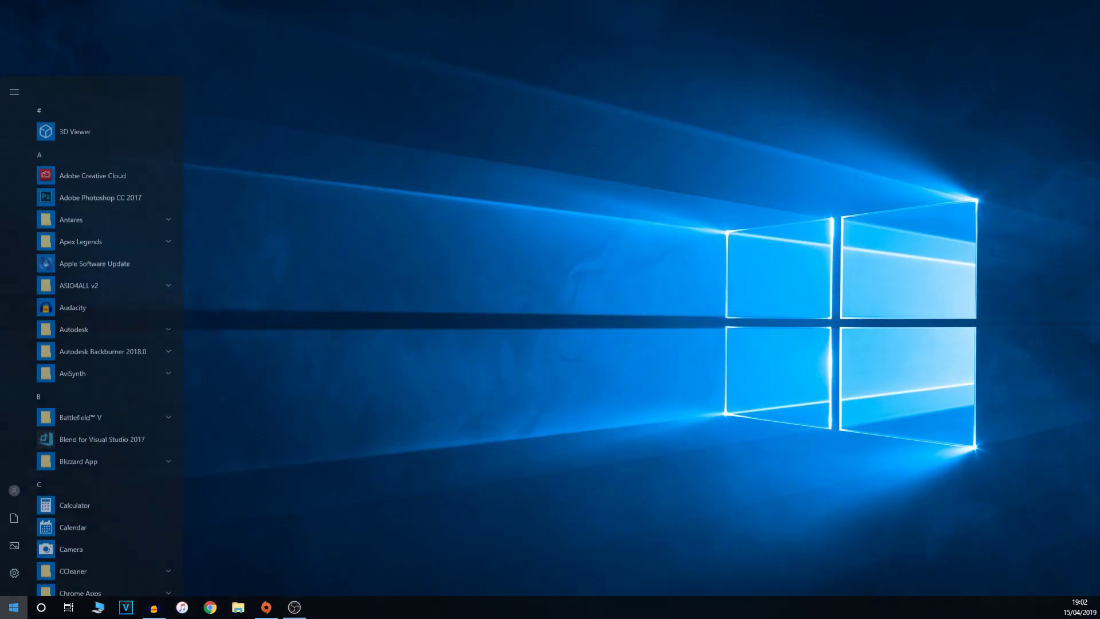
Step: Search Windows for the Saved Games folder and open its Respawn\Apex\local subfolder
text(saved)
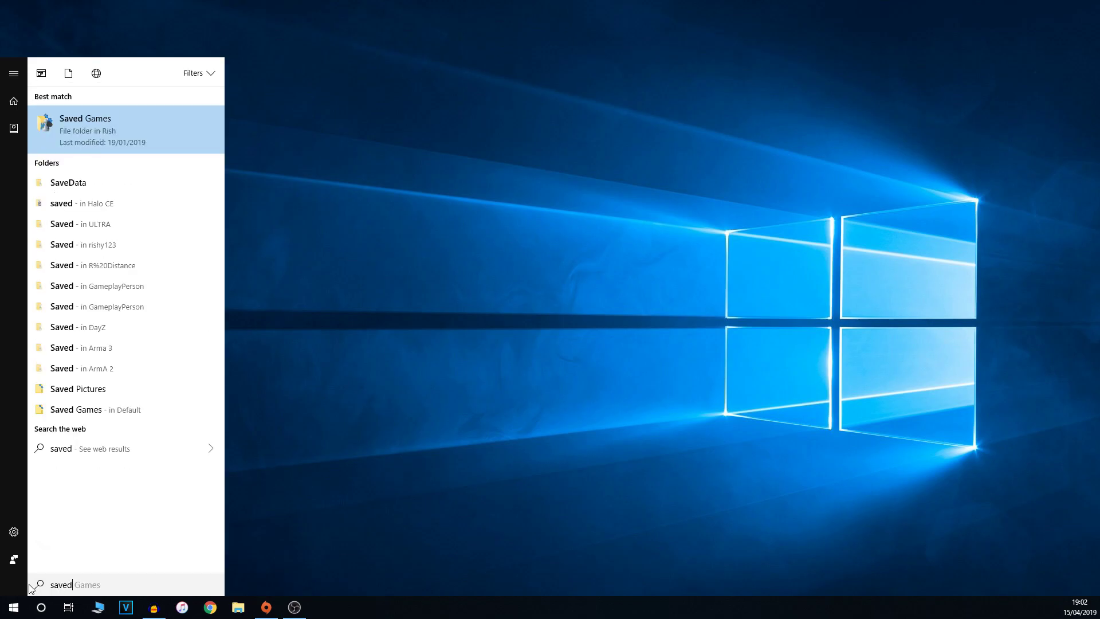
click(91, 114)
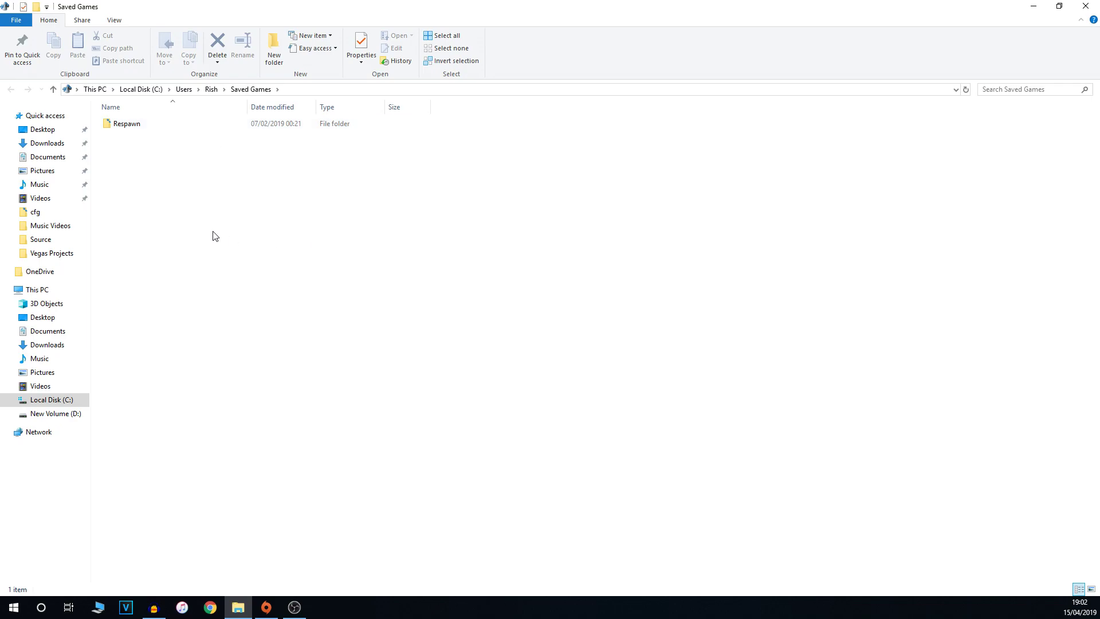
double_click(131, 125)
double_click(179, 123)
click(125, 125)
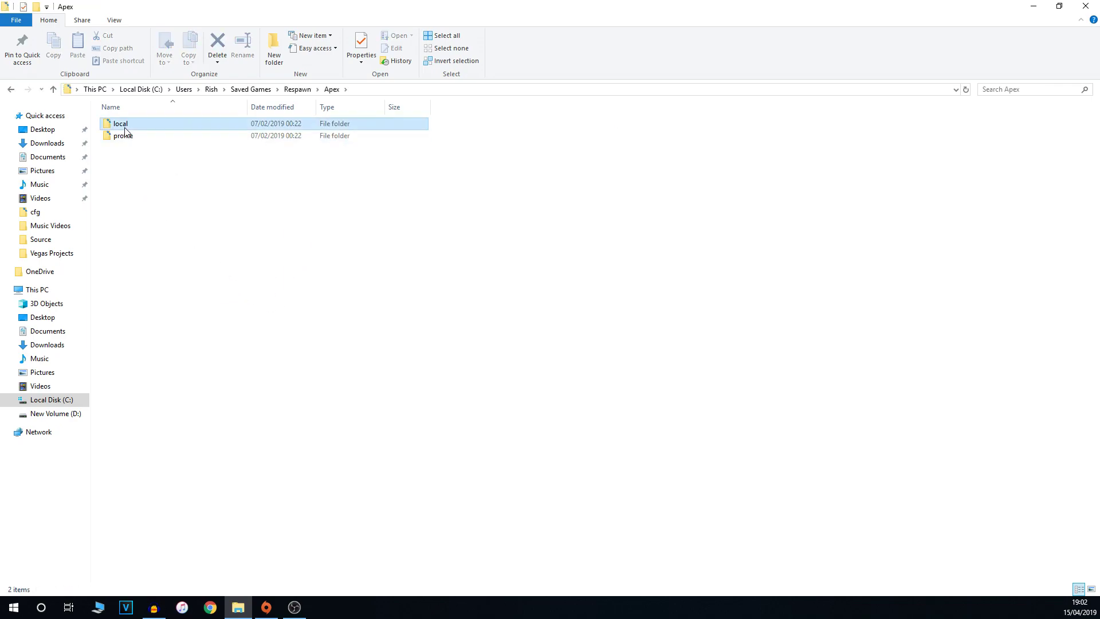
double_click(125, 130)
Step: Open videoconfig.txt from the local folder in WordPad
click(119, 151)
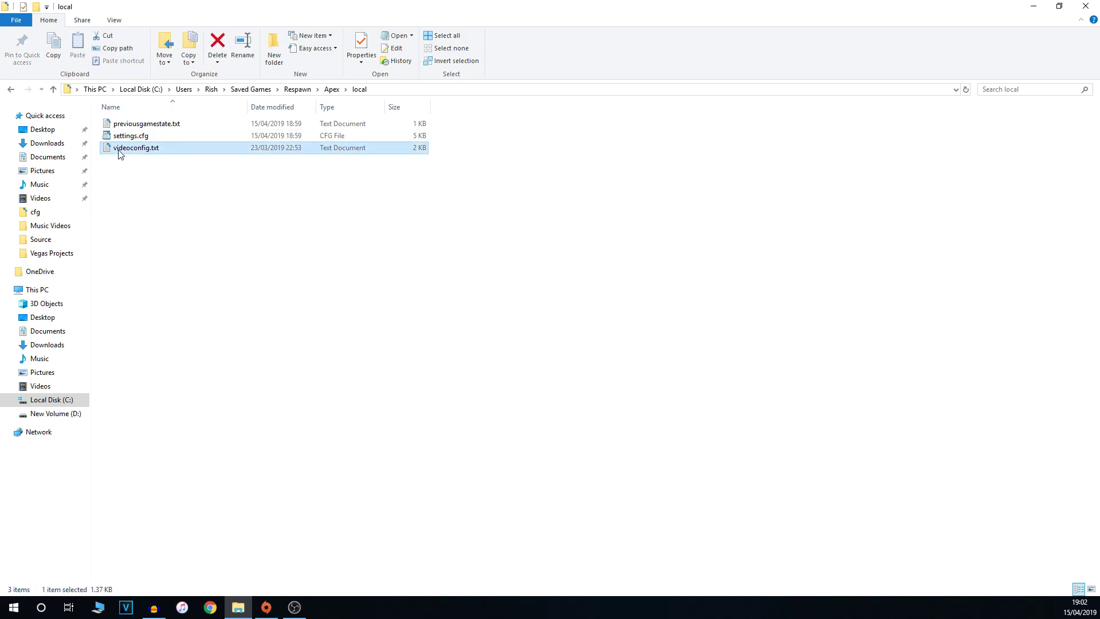
double_click(119, 151)
click(956, 99)
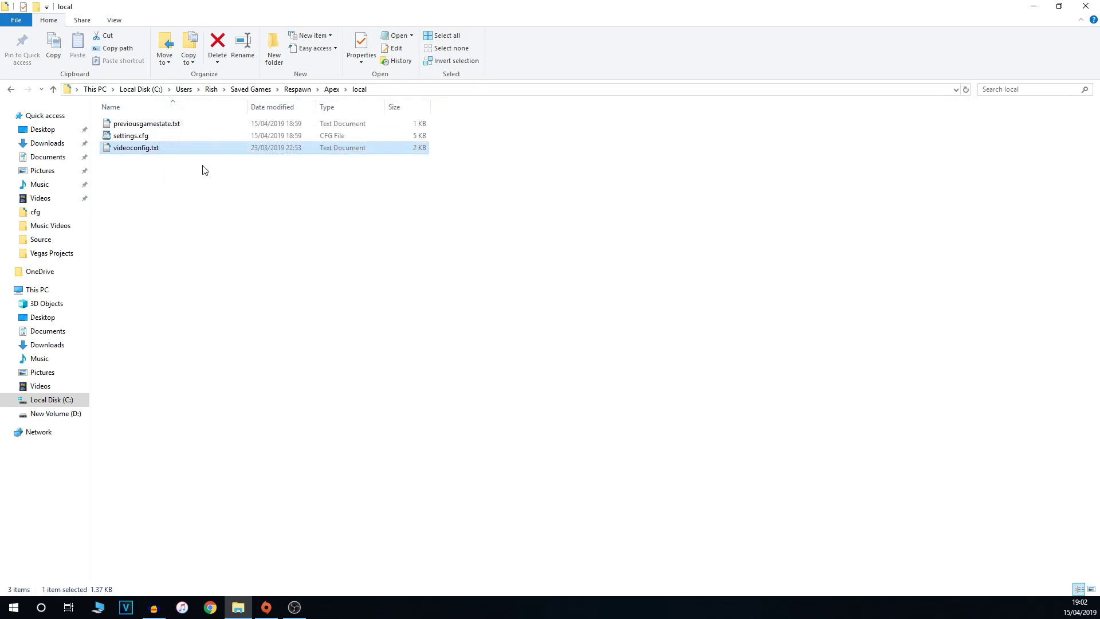
right_click(127, 158)
mouse_move(137, 223)
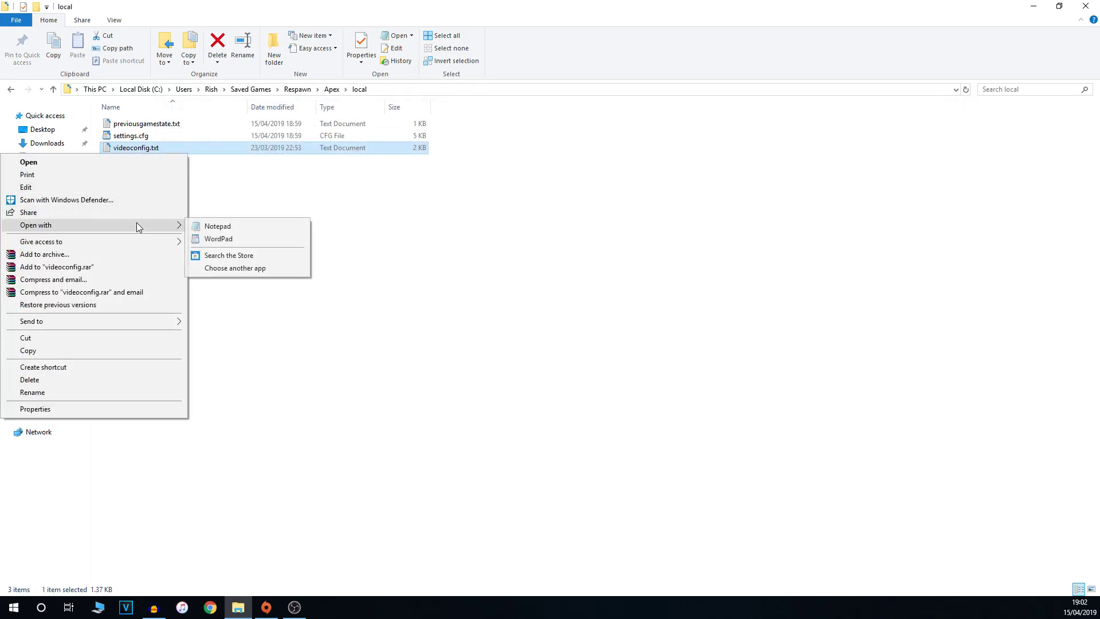
click(256, 238)
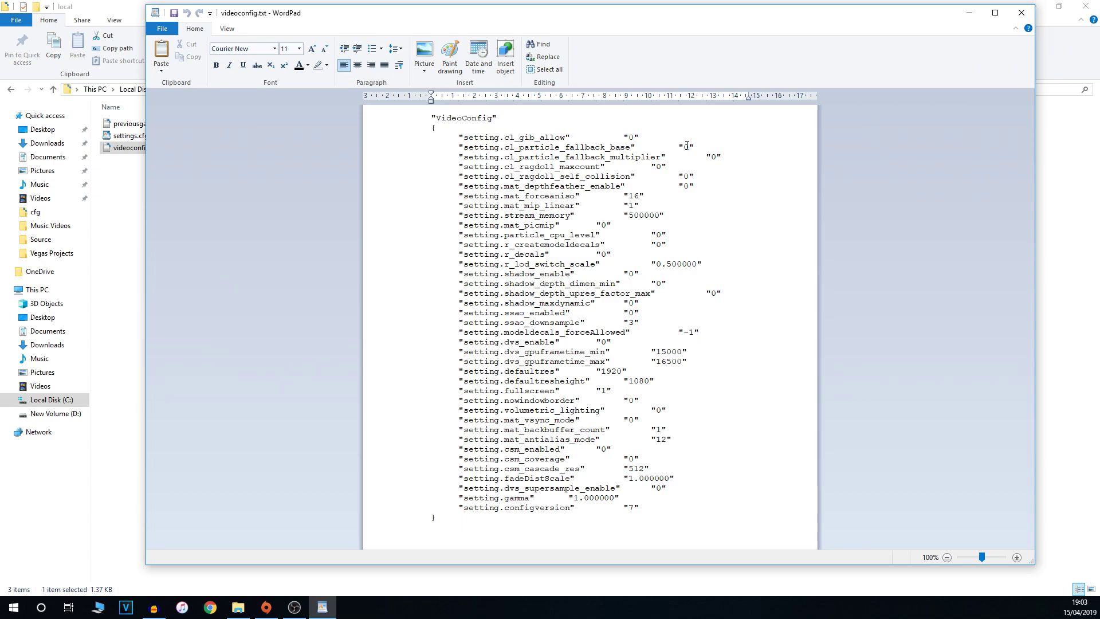
Step: Set the cl_ragdoll_maxcount and cl_ragdoll_self_collision values to 0 in videoconfig.txt
double_click(658, 166)
text(0)
double_click(683, 177)
text(0)
double_click(685, 186)
click(624, 234)
Step: Examine the r_decals, r_lod_switch_scale, csm_enabled and csm_coverage entries in videoconfig.txt
drag(517, 263, 566, 254)
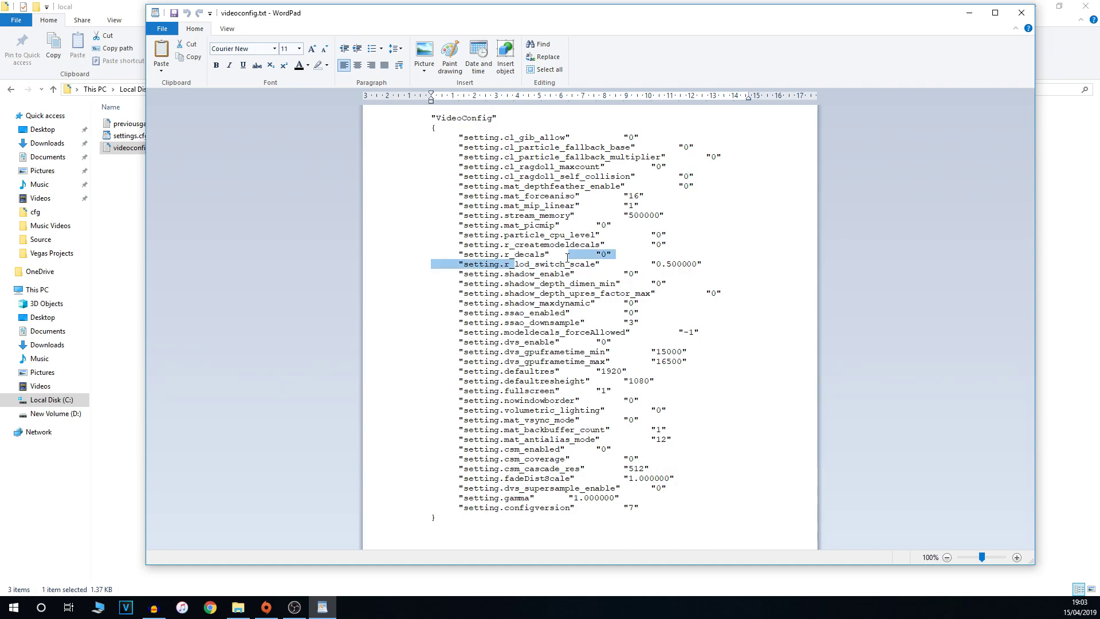
click(651, 273)
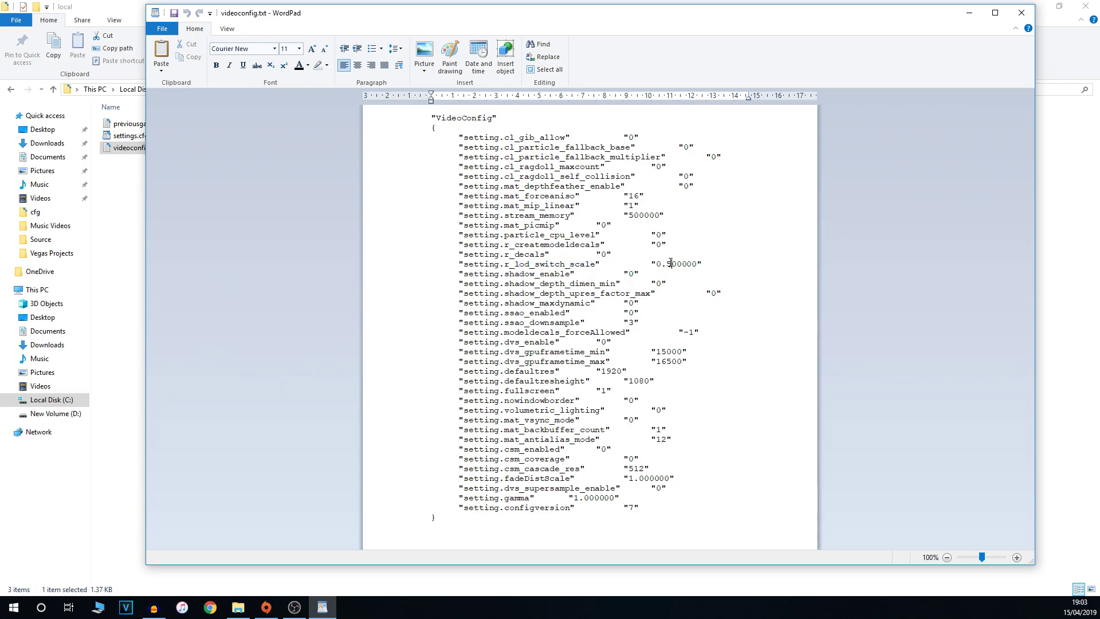
drag(671, 262, 698, 261)
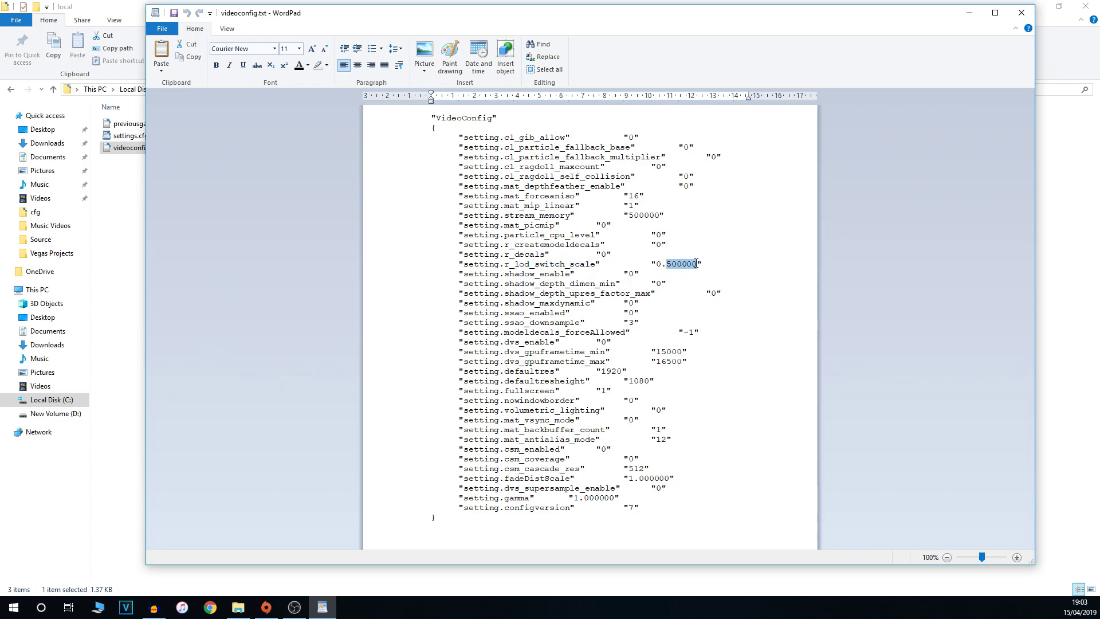
click(668, 265)
key(Right)
key(Right)
key(Right)
key(Right)
drag(465, 451, 603, 449)
click(608, 456)
double_click(530, 459)
click(630, 459)
Step: Close the document, saving it over the existing videoconfig.txt in the local folder as a text document
key(alt+F4)
click(570, 308)
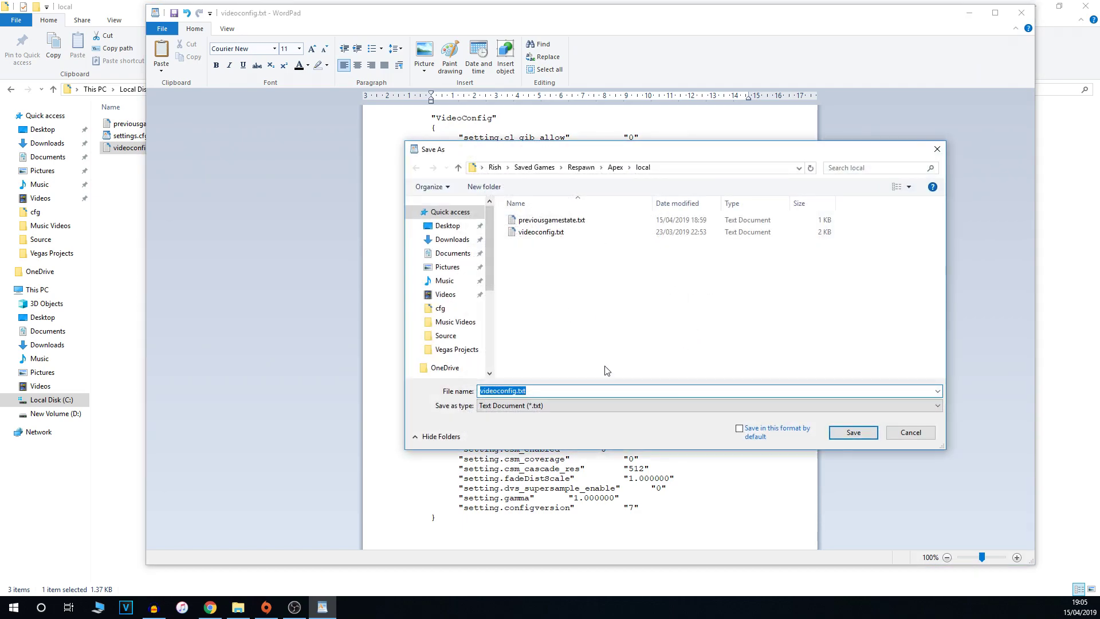
click(835, 434)
click(576, 303)
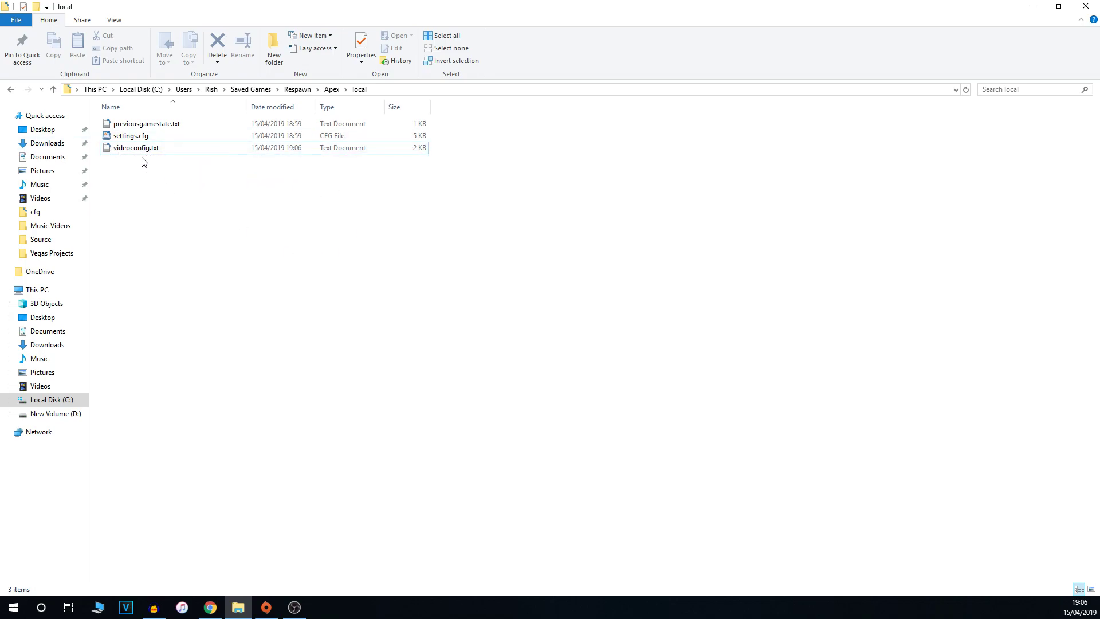
Step: Make videoconfig.txt read-only through its file properties and apply the change
click(140, 154)
right_click(204, 149)
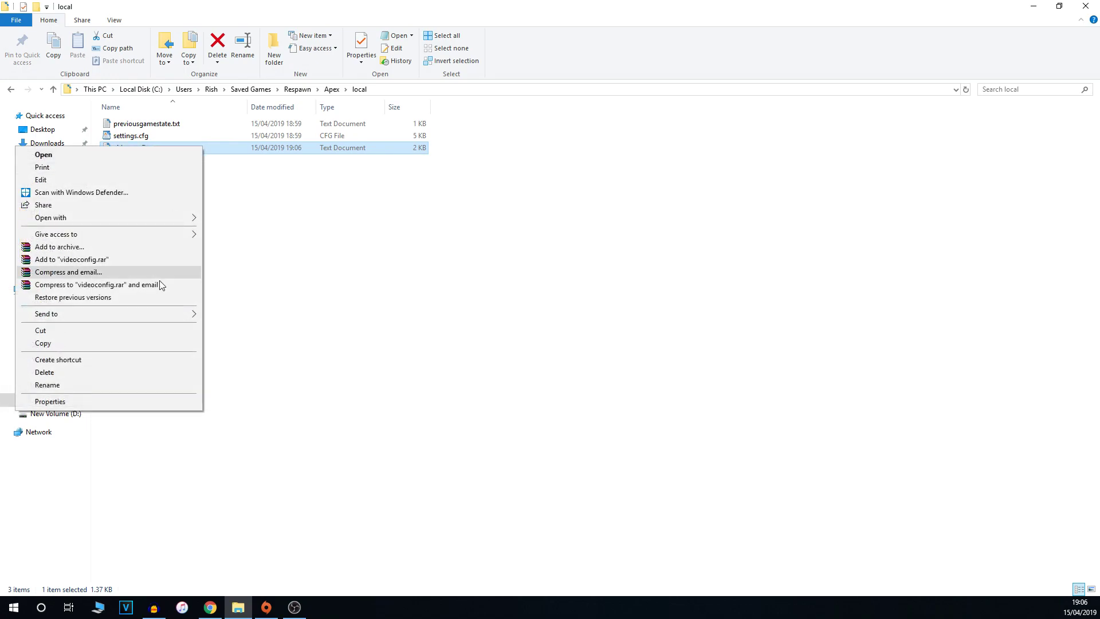
click(149, 397)
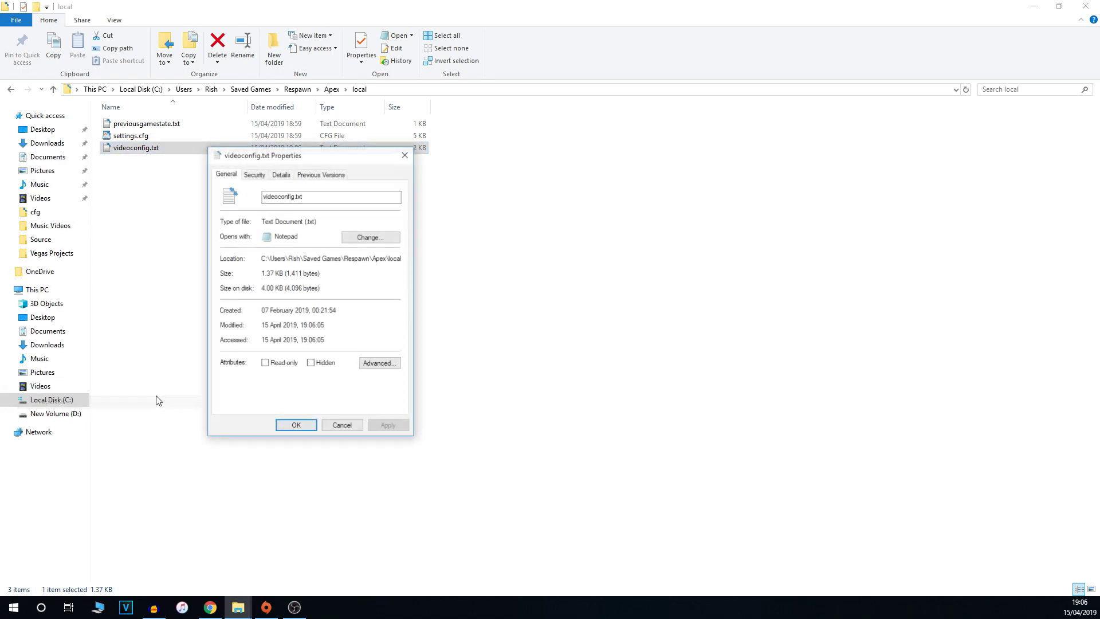
click(271, 365)
click(388, 426)
click(292, 427)
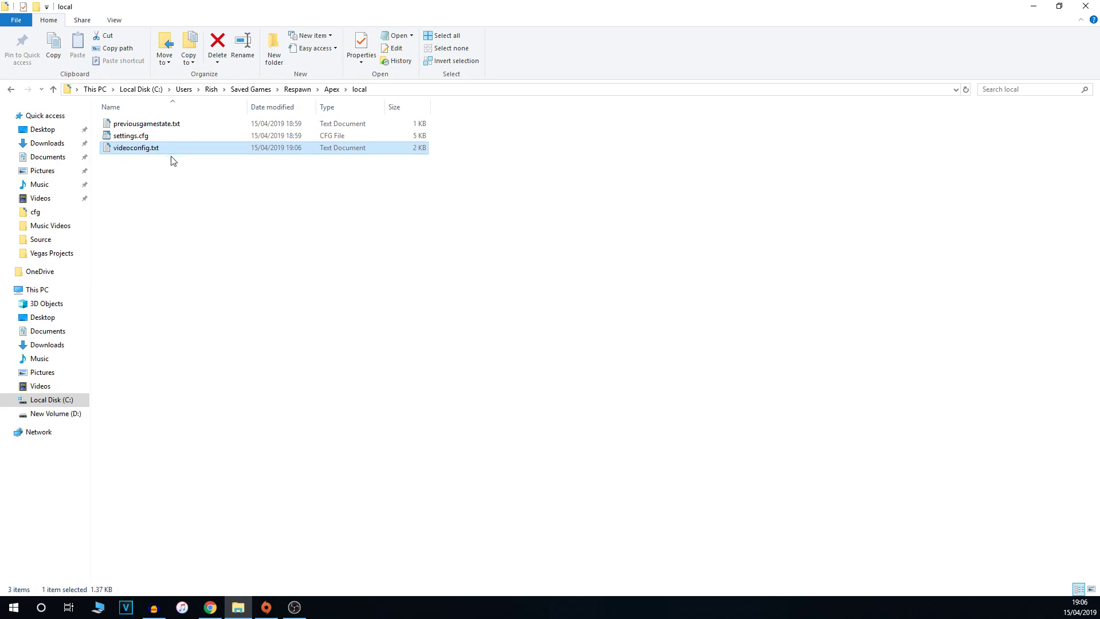
Step: Go to the game's cfg folder at C:\Program Files (x86)\Origin Games\Apex\cfg
key(alt+Up)
key(alt+Up)
key(alt+Up)
key(alt+Up)
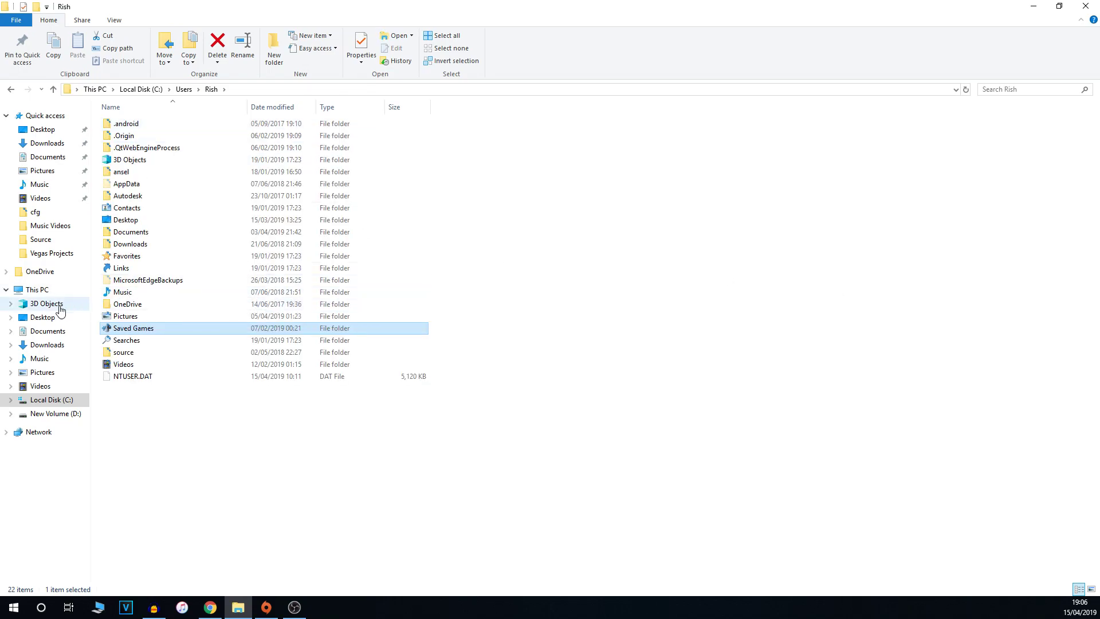
click(50, 290)
double_click(185, 228)
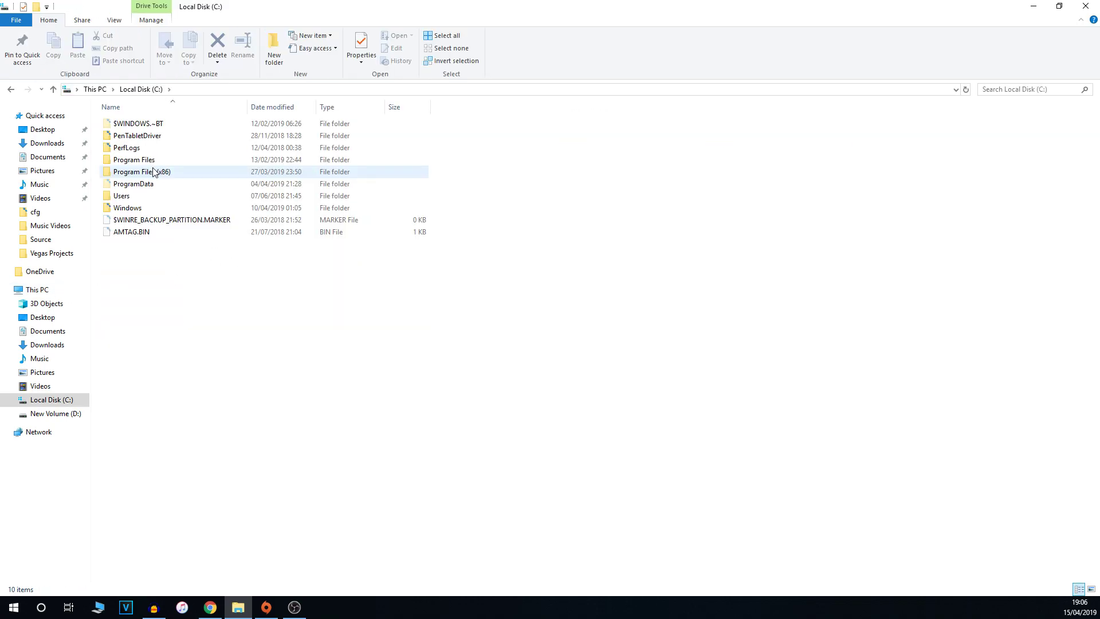
double_click(152, 172)
scroll(162, 350, down, 6)
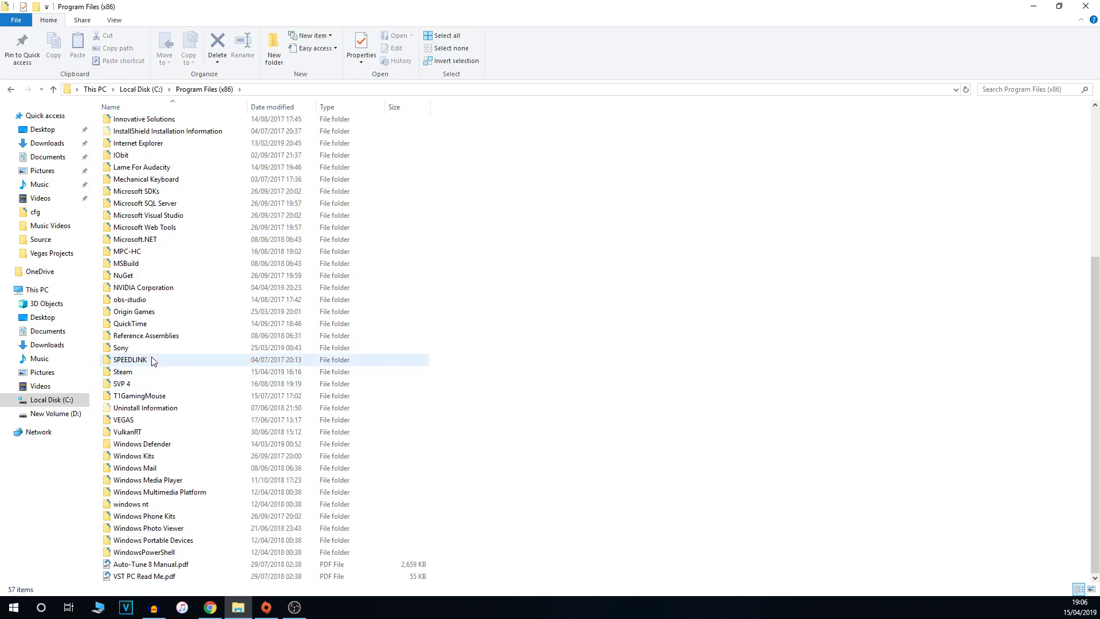
double_click(150, 312)
double_click(129, 125)
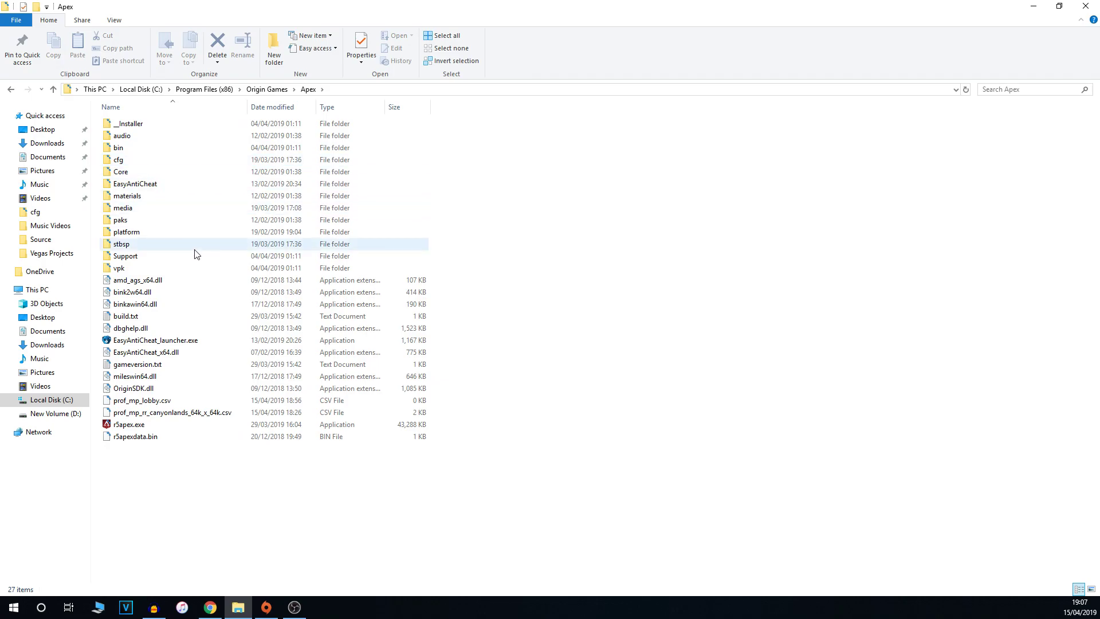
double_click(183, 162)
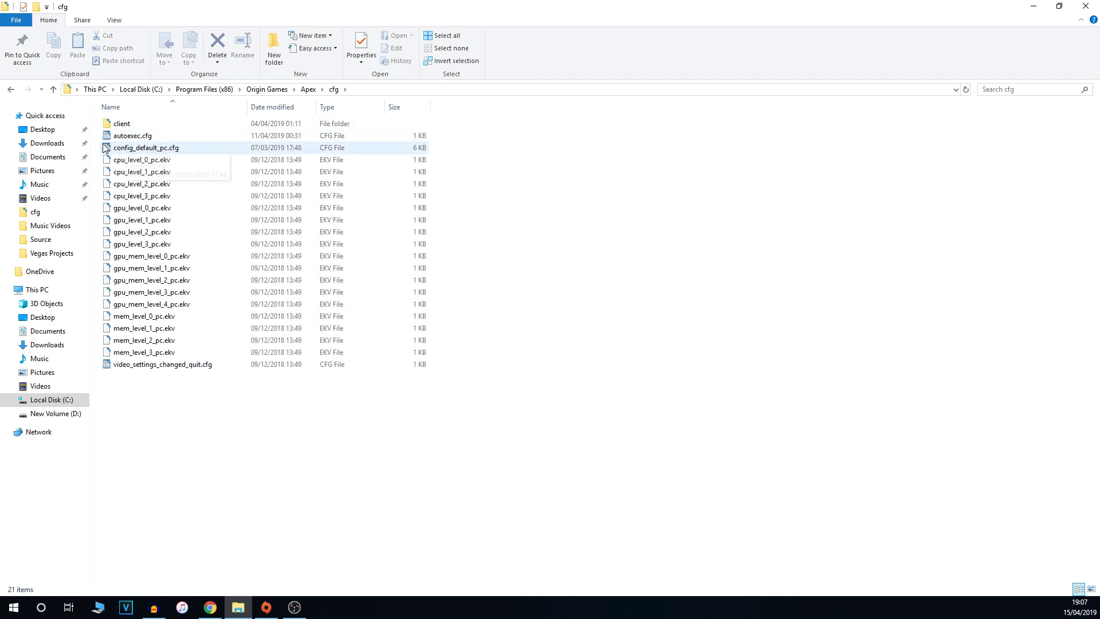
Step: Duplicate config_default_pc.cfg within the cfg folder
click(135, 149)
key(ctrl+c)
key(ctrl+v)
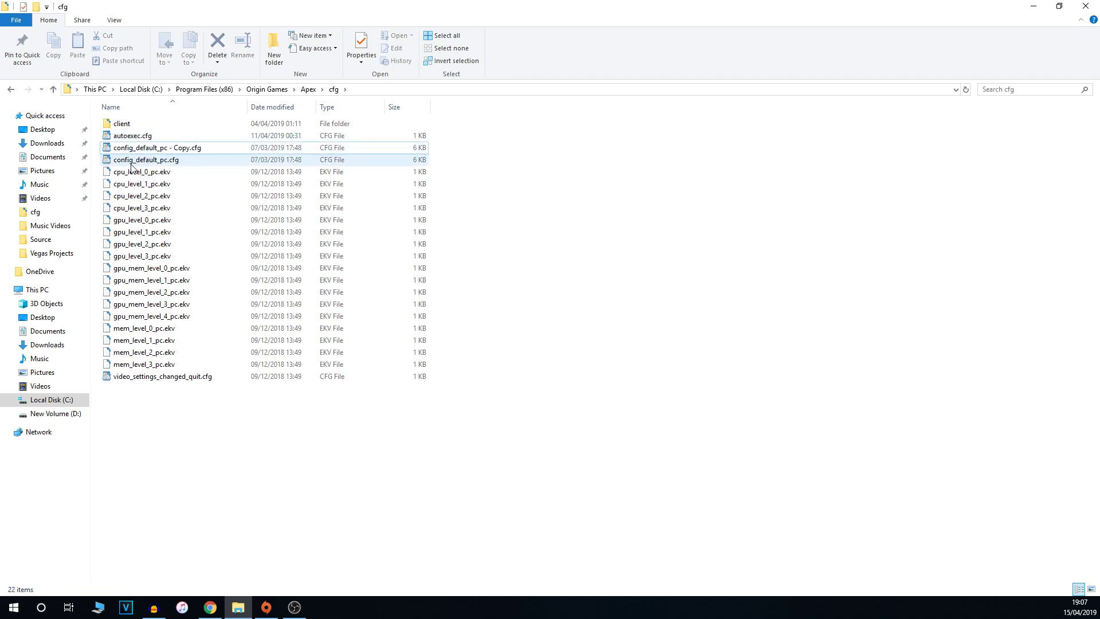
Step: Rename the copied config_default_pc file in the cfg folder as autoexec1.cfg
click(172, 148)
click(184, 149)
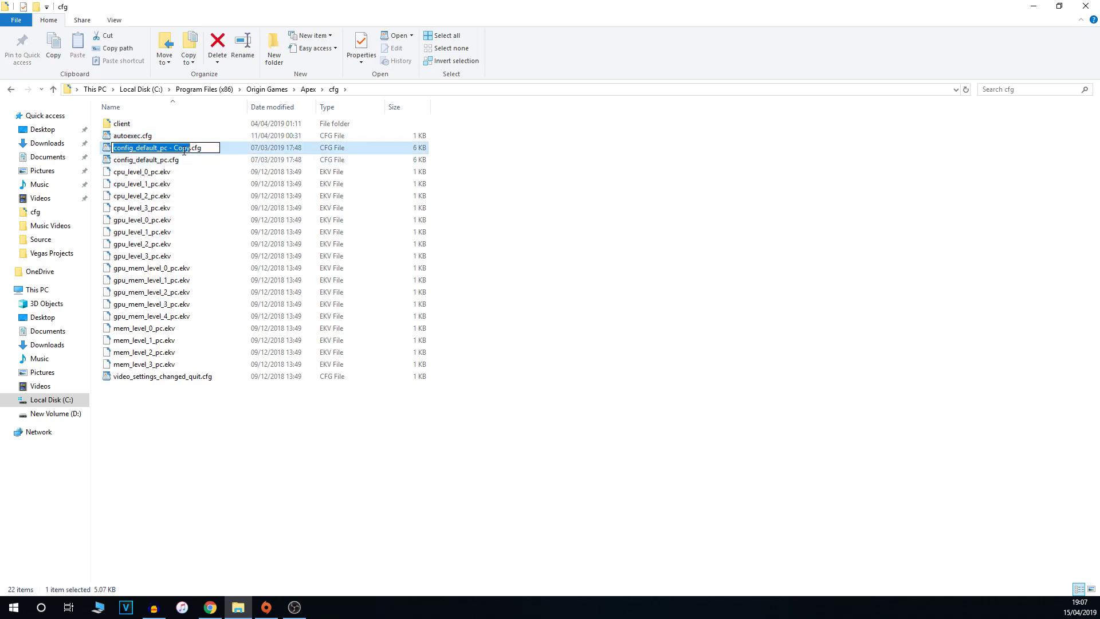
text(autoexec1)
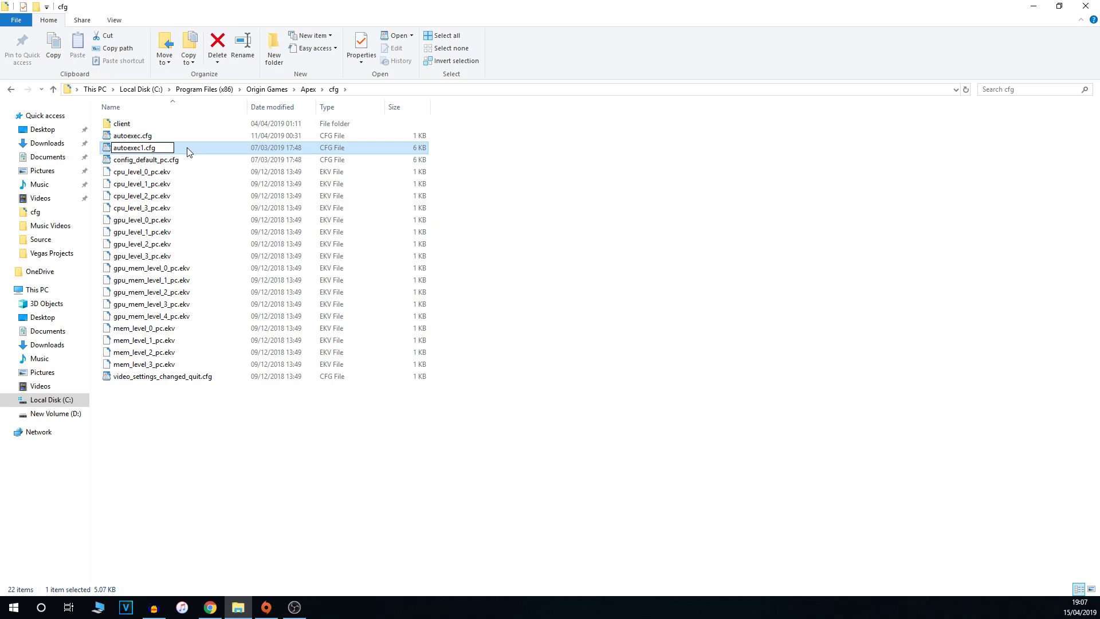
key(Return)
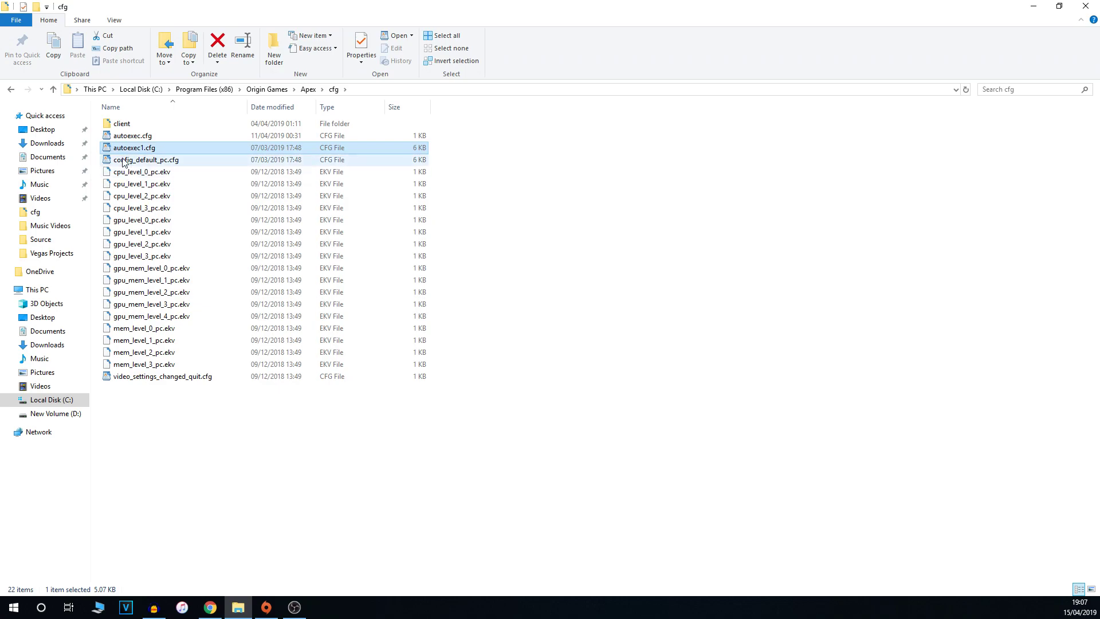
Step: Open autoexec1.cfg from the cfg folder in WordPad
right_click(137, 150)
click(70, 200)
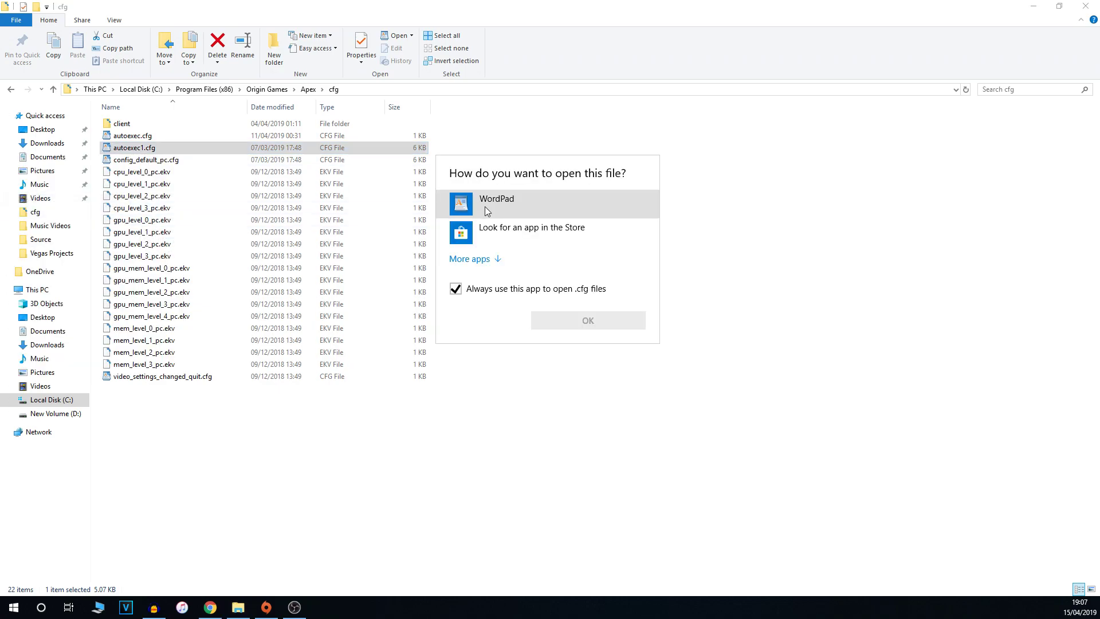
click(481, 265)
scroll(515, 333, down, 3)
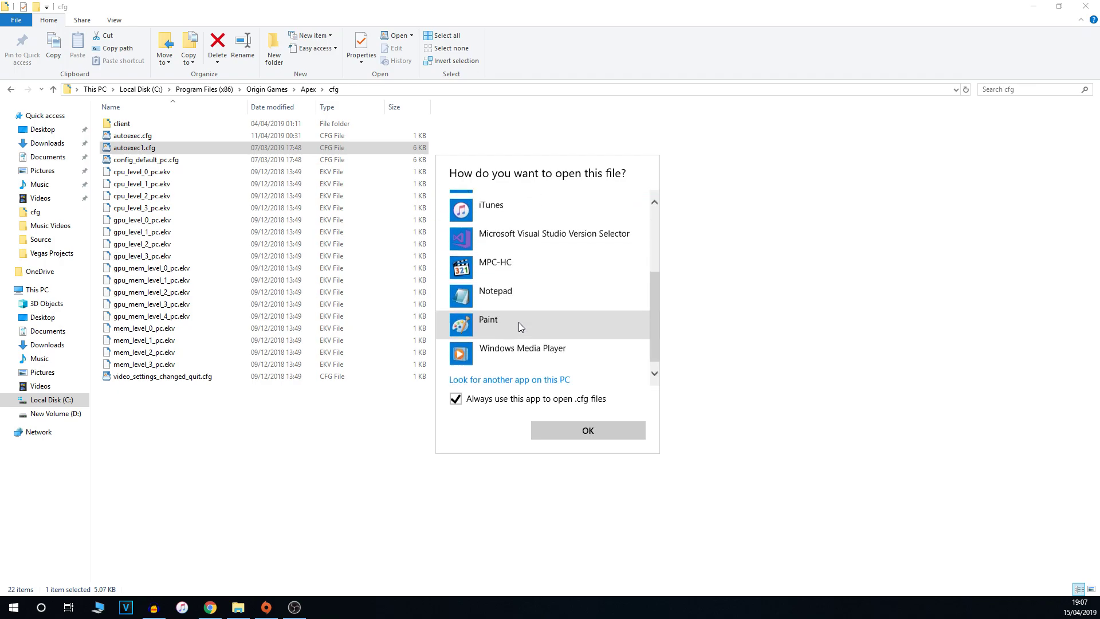
scroll(518, 322, up, 3)
click(541, 424)
Step: Delete all the text in autoexec1.cfg, leaving a blank document
click(485, 342)
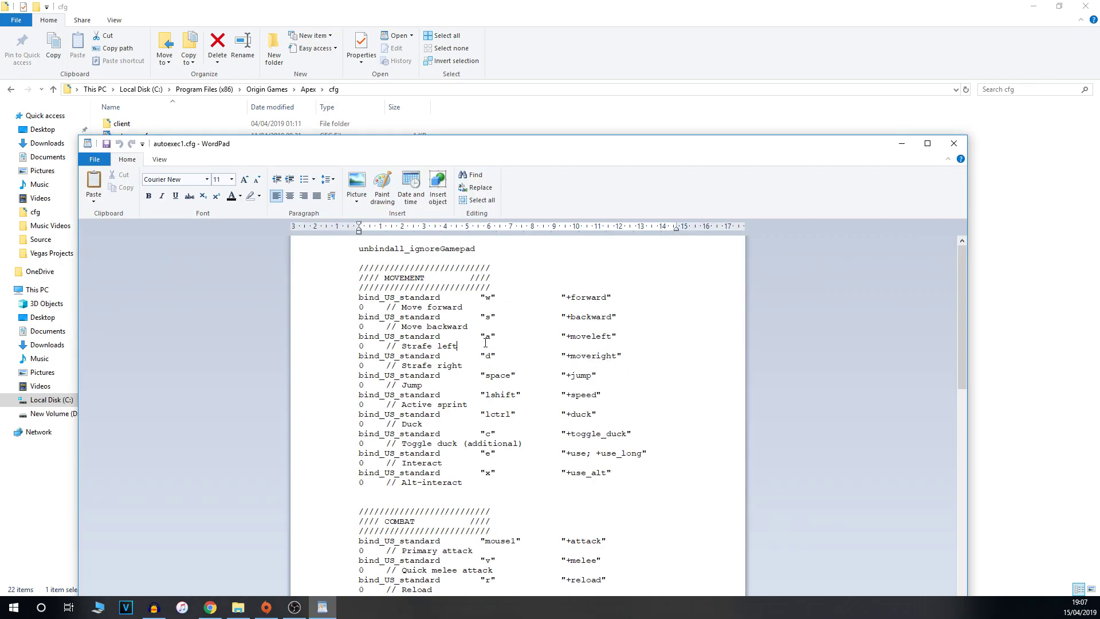
key(ctrl+a)
key(Delete)
drag(385, 145, 681, 50)
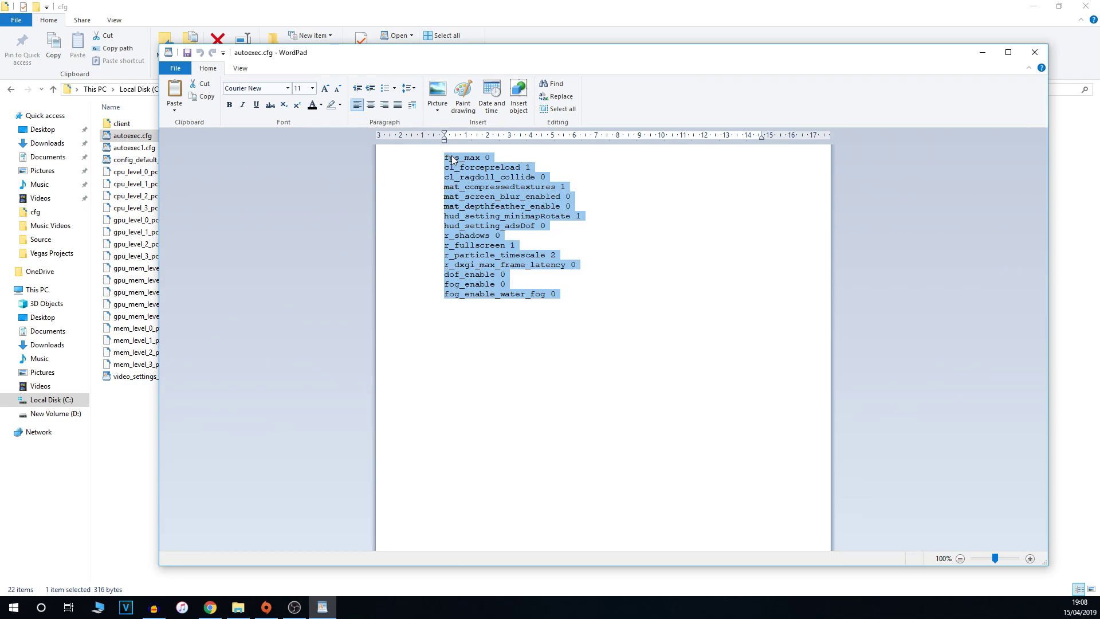
Step: Examine the autoexec.cfg commands from fps_max through hud_setting_minimapRotate one line at a time
click(513, 306)
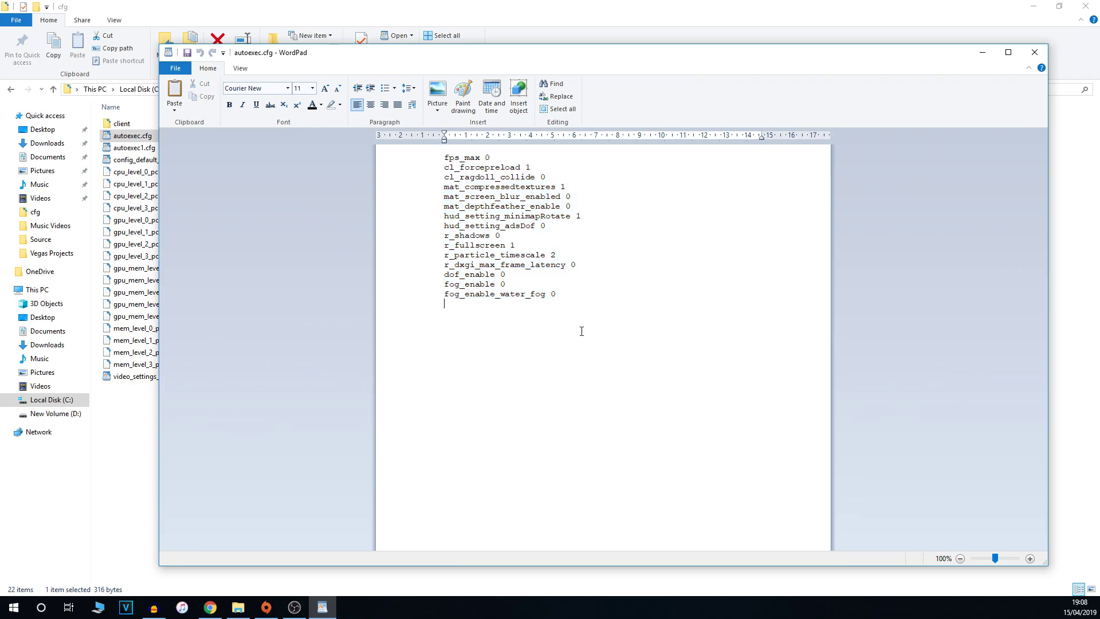
drag(445, 157, 491, 153)
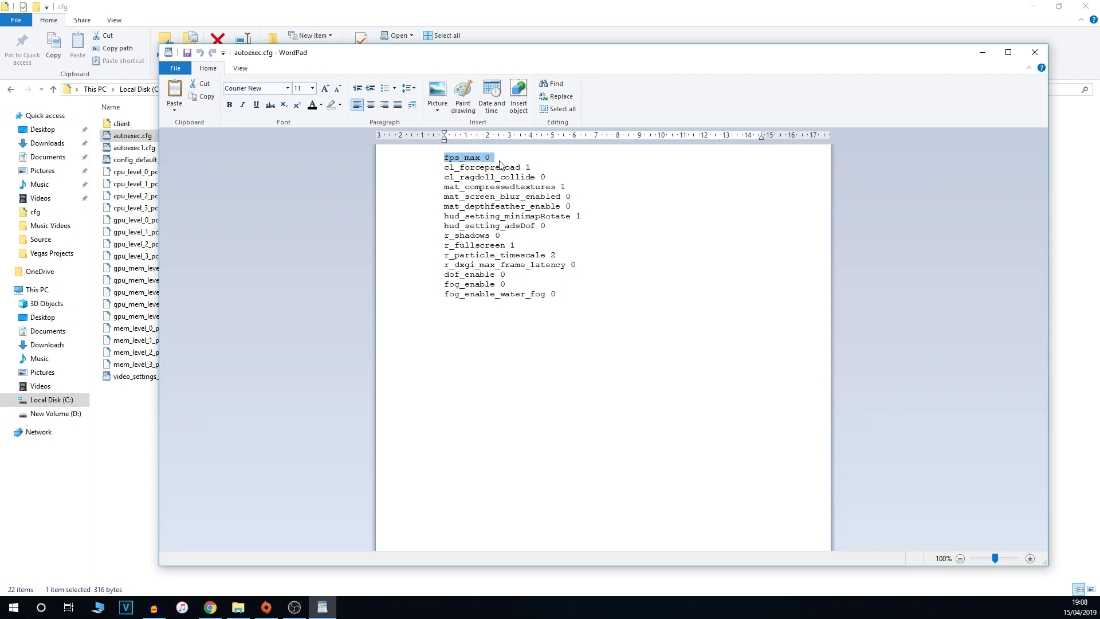
mouse_move(492, 155)
mouse_down()
mouse_move(465, 155)
mouse_move(491, 152)
mouse_up()
click(516, 186)
double_click(516, 166)
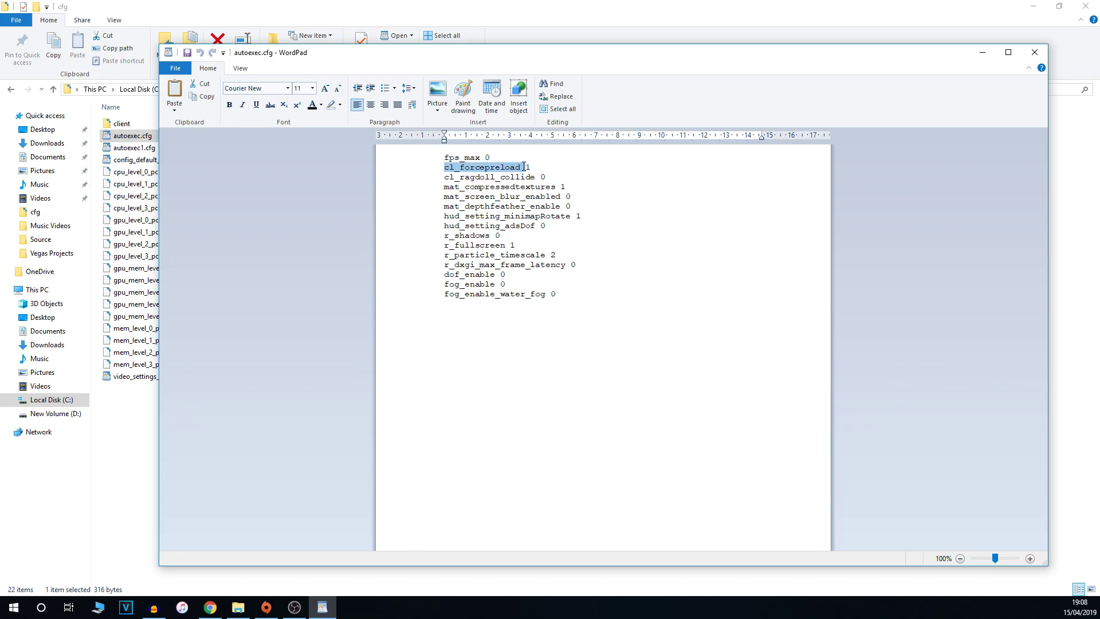
drag(420, 178, 546, 174)
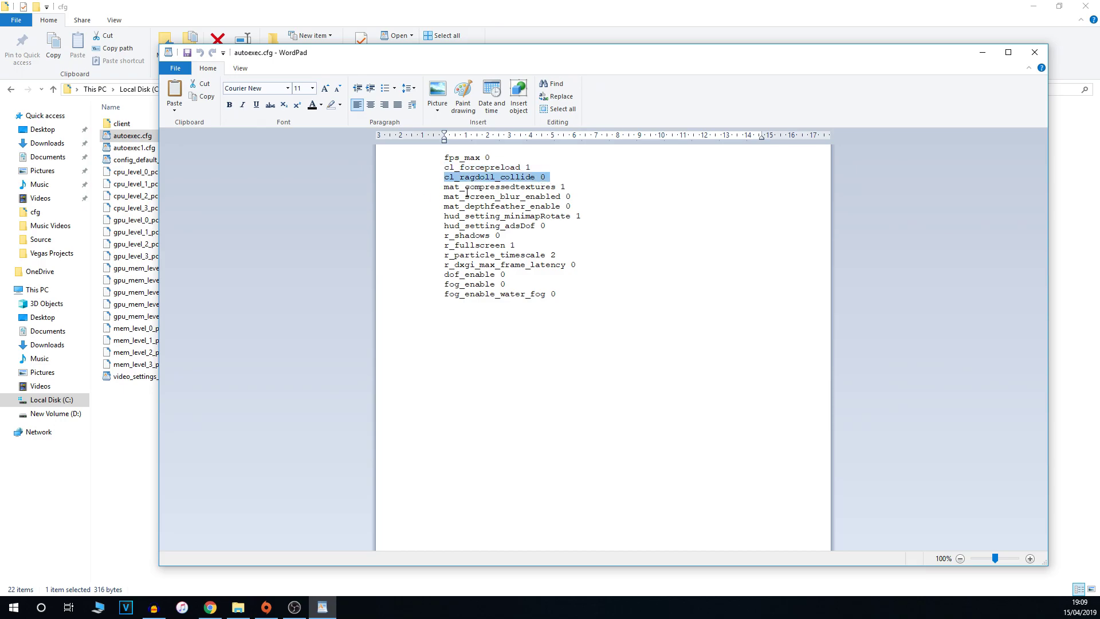
drag(448, 191, 569, 186)
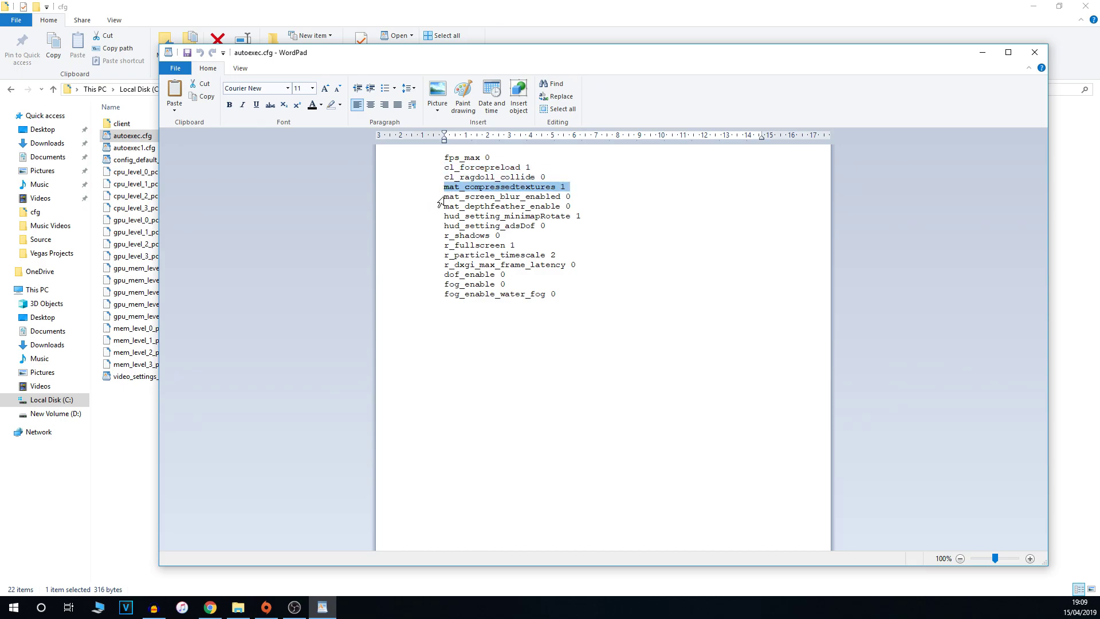
drag(441, 198, 540, 193)
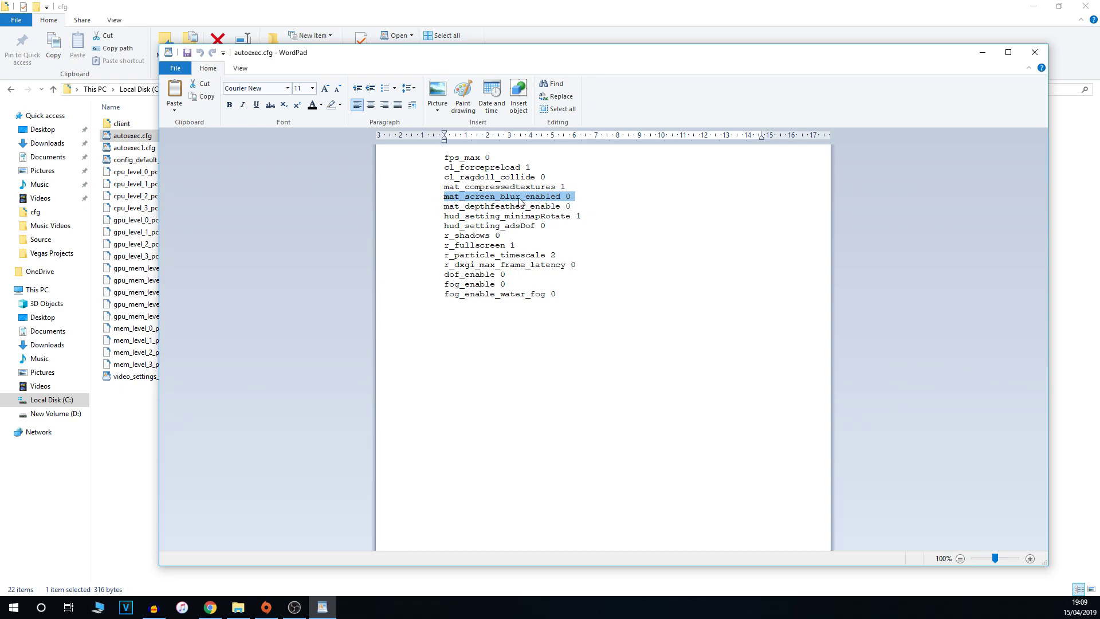
drag(444, 207, 570, 206)
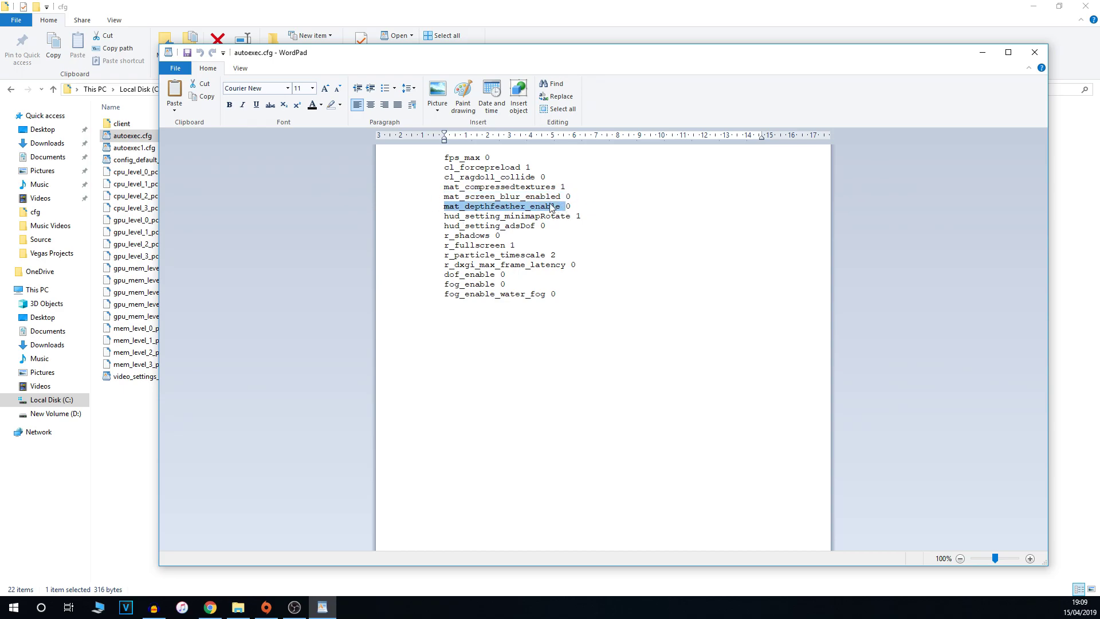
drag(444, 216, 580, 215)
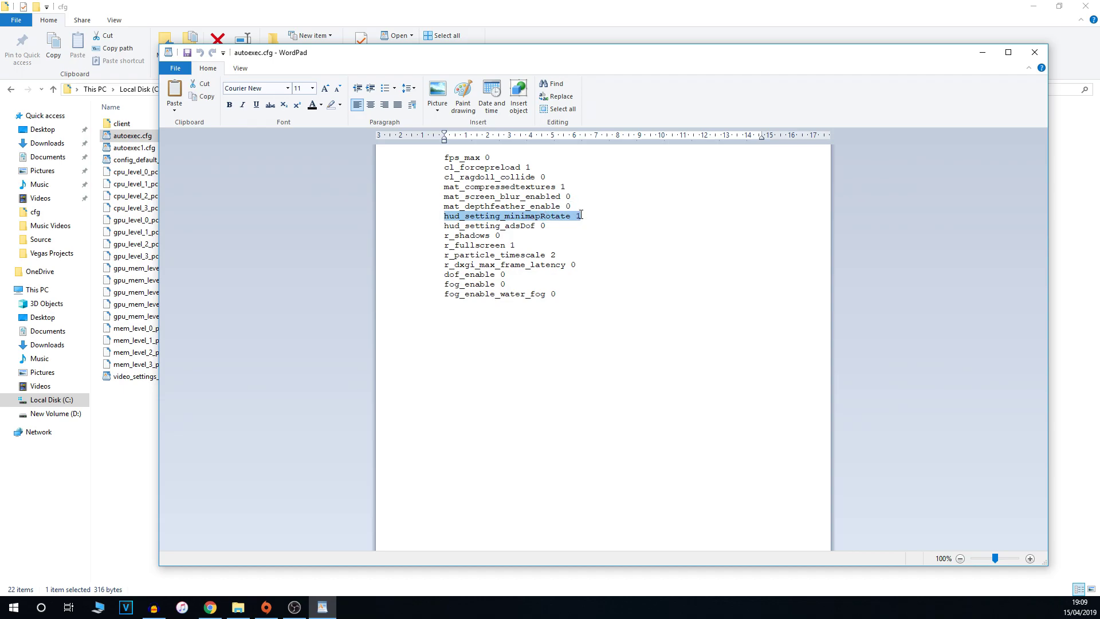
Step: Examine the remaining autoexec.cfg commands from hud_setting_adsDof through fog_enable_water_fog, and close the document
triple_click(542, 227)
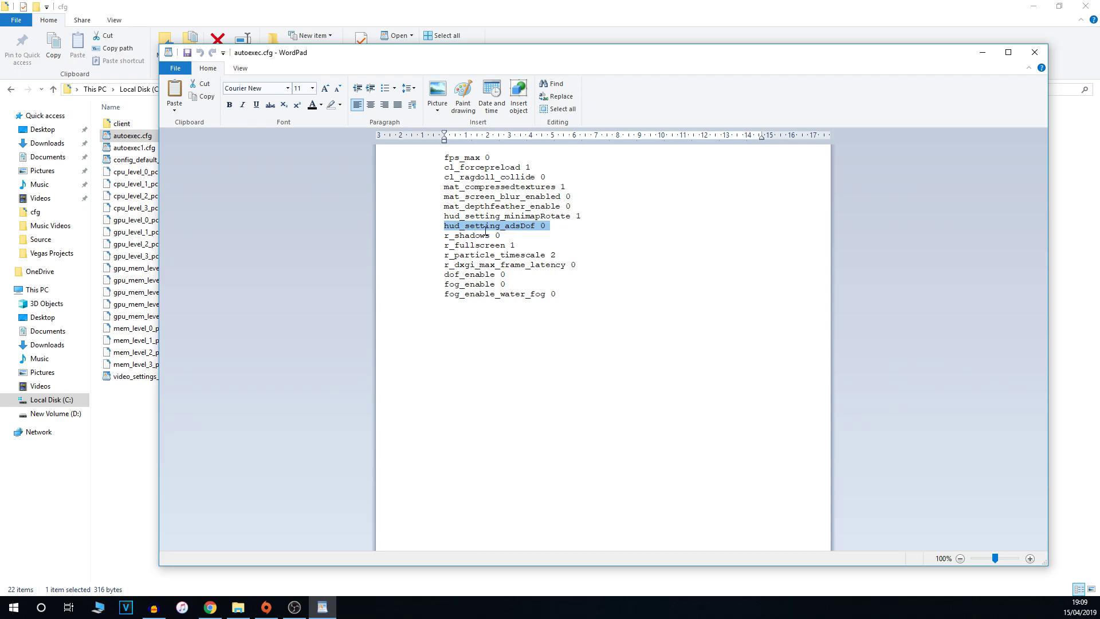
drag(448, 236, 496, 235)
triple_click(514, 246)
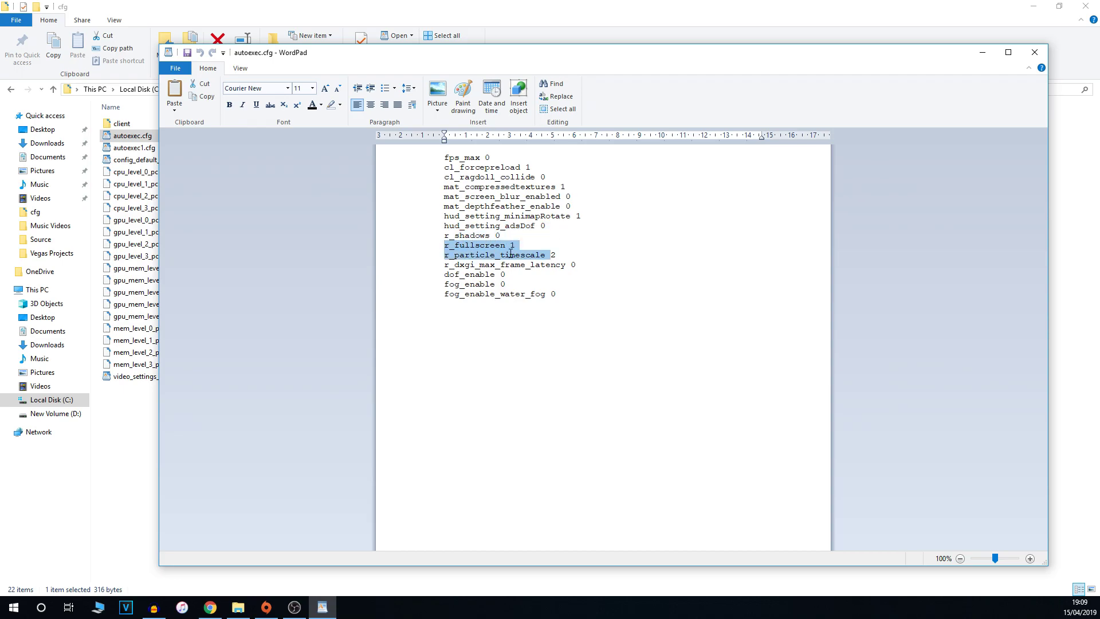
drag(446, 256, 559, 253)
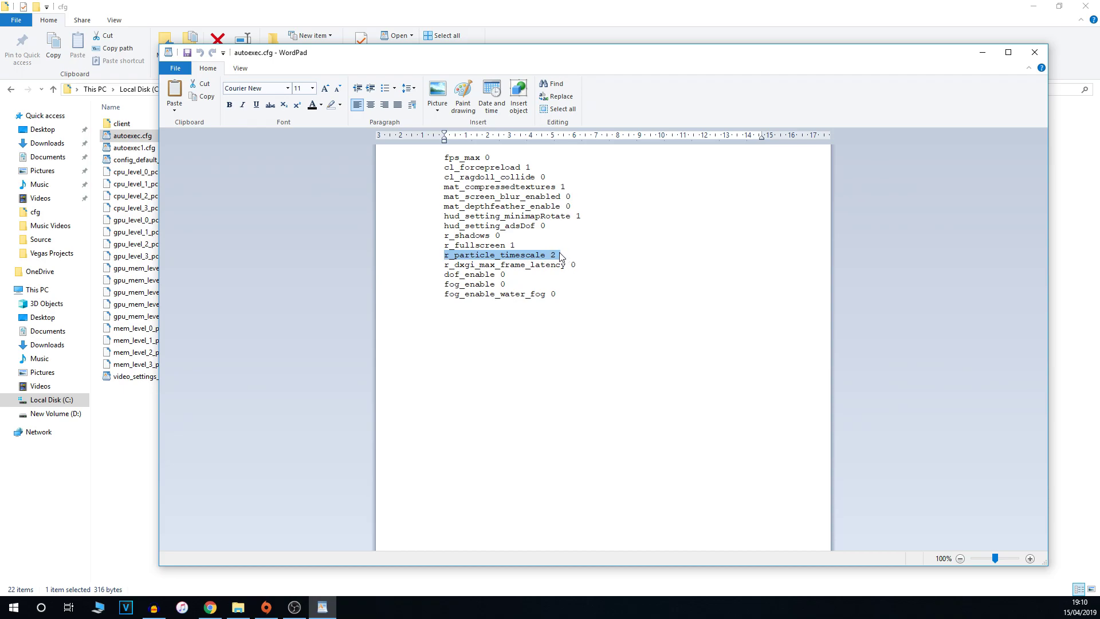
click(515, 274)
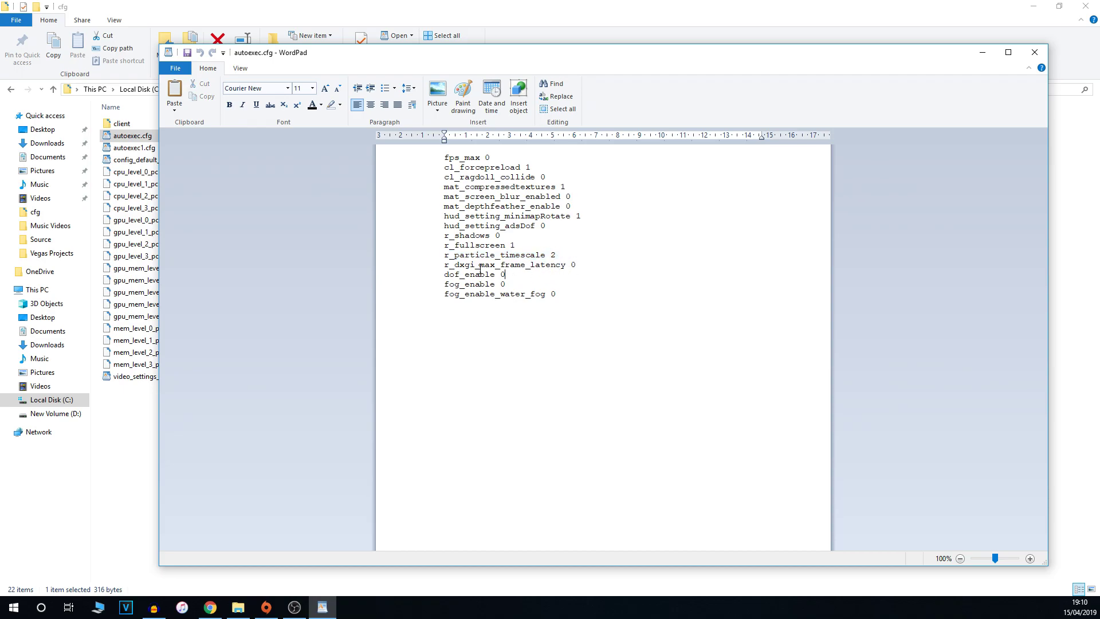
mouse_move(579, 265)
mouse_down()
mouse_move(445, 265)
mouse_move(567, 265)
mouse_up()
click(581, 264)
drag(477, 265, 573, 266)
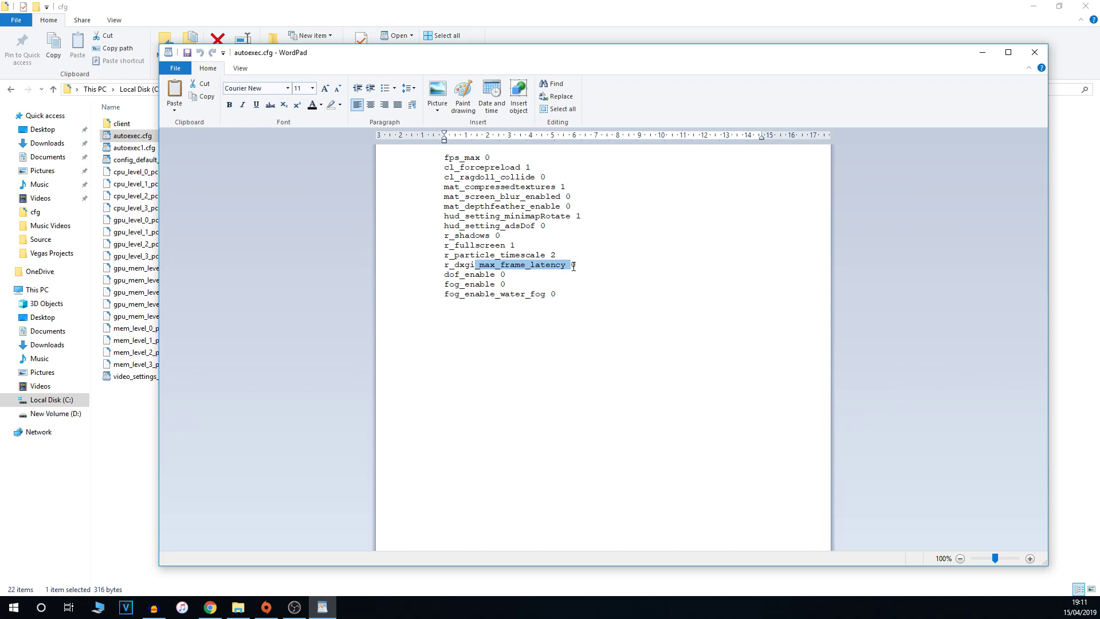
drag(445, 274, 514, 273)
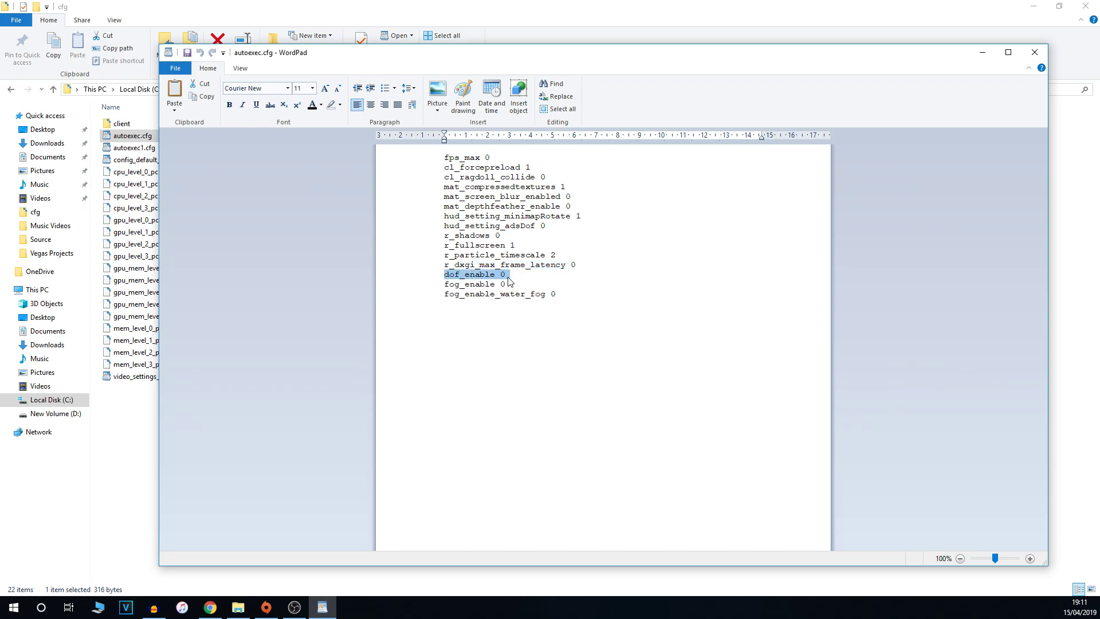
drag(445, 284, 442, 245)
drag(553, 307, 395, 241)
click(491, 297)
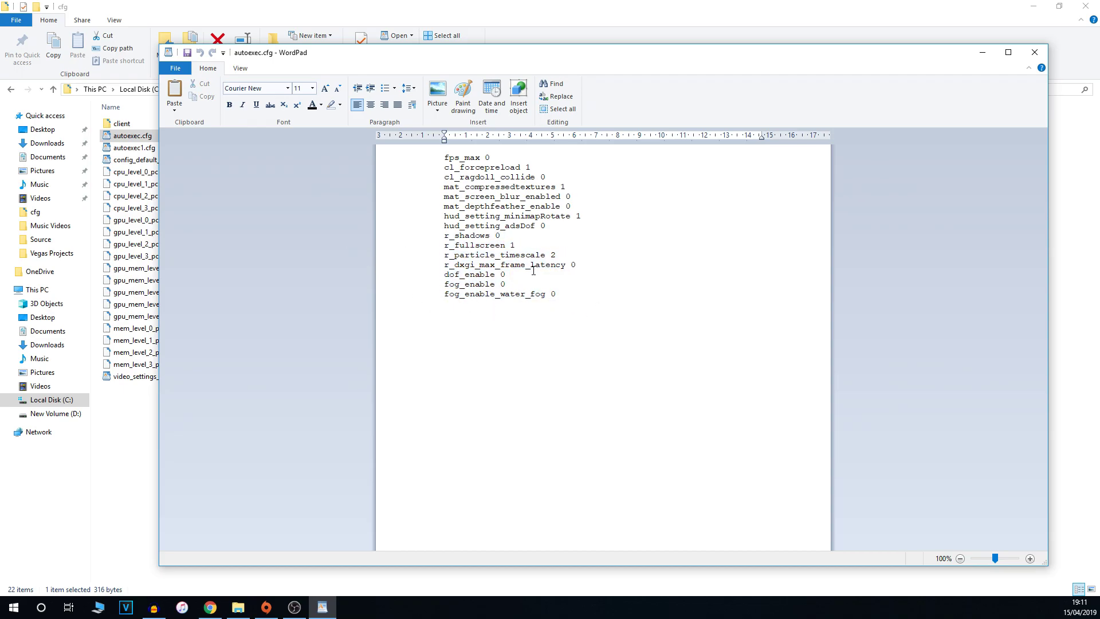
drag(516, 305, 427, 140)
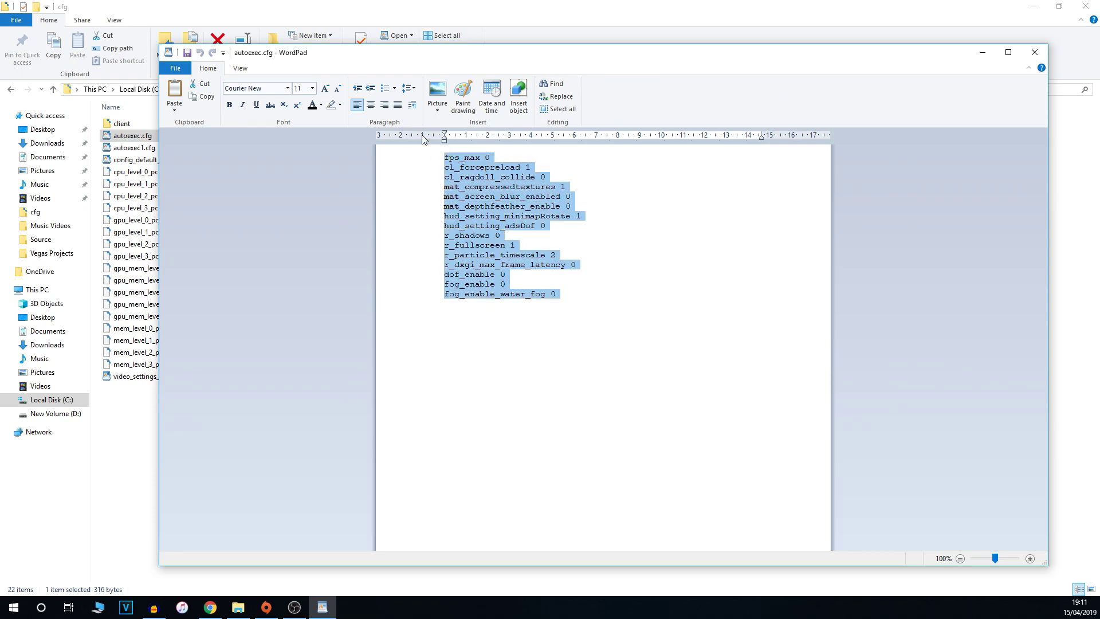
click(1034, 52)
Step: Switch to Origin and open the advanced launch options in the game properties of Apex Legends
key(alt+Tab)
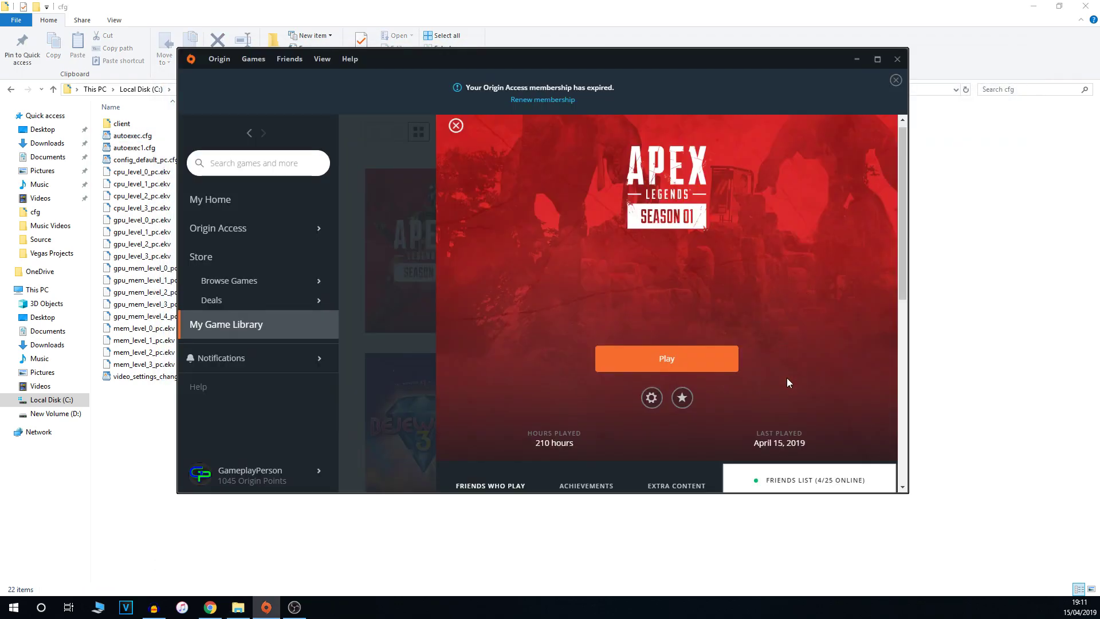
click(227, 324)
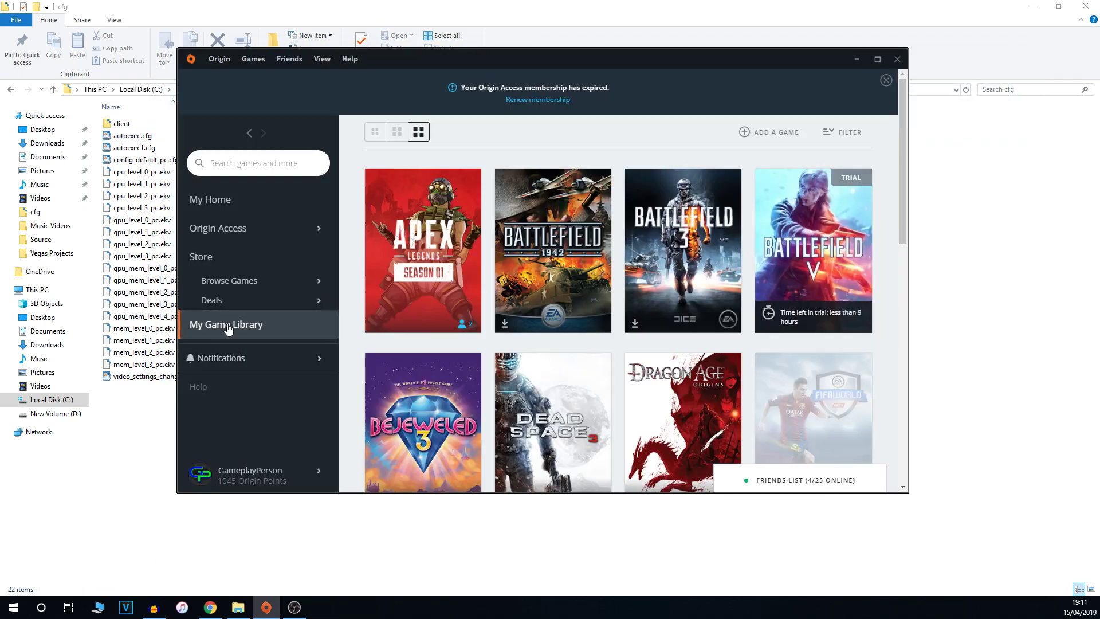
click(405, 277)
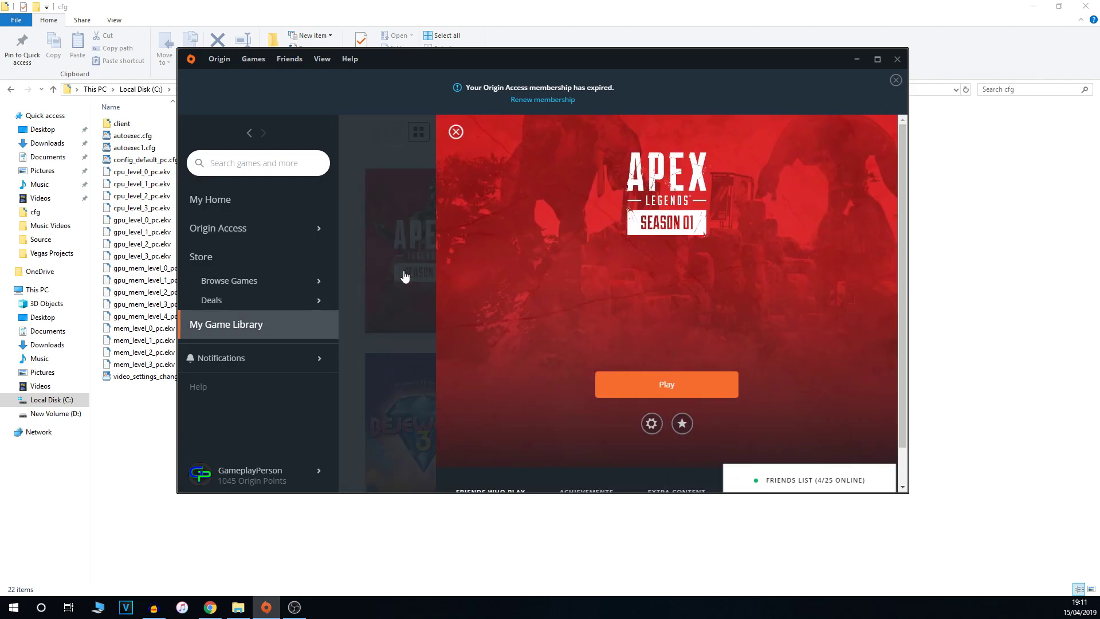
click(652, 404)
click(691, 314)
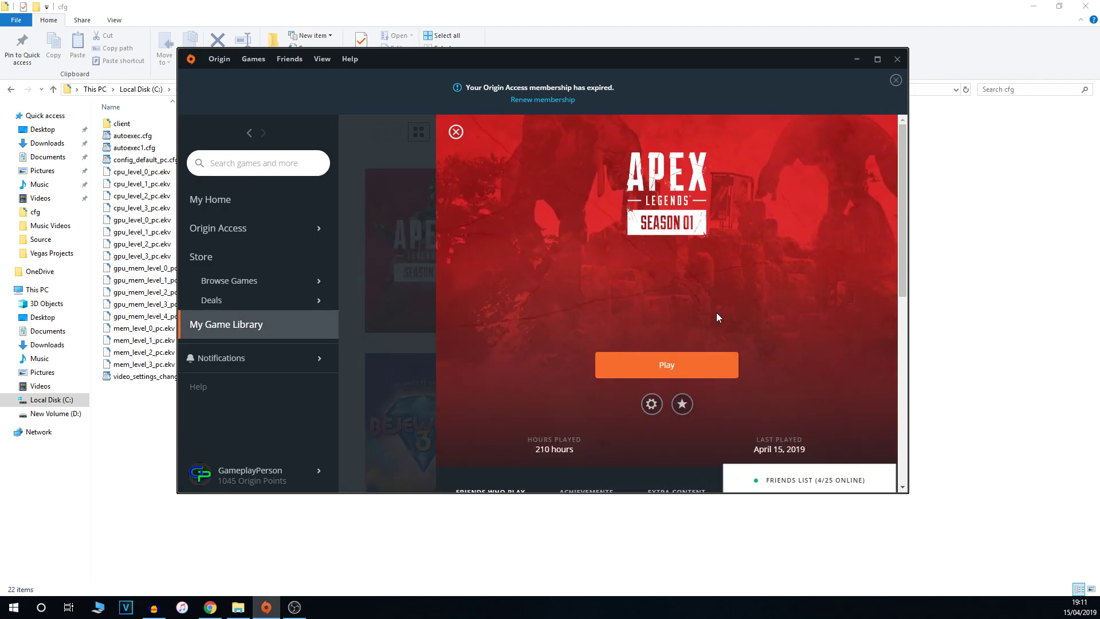
click(373, 166)
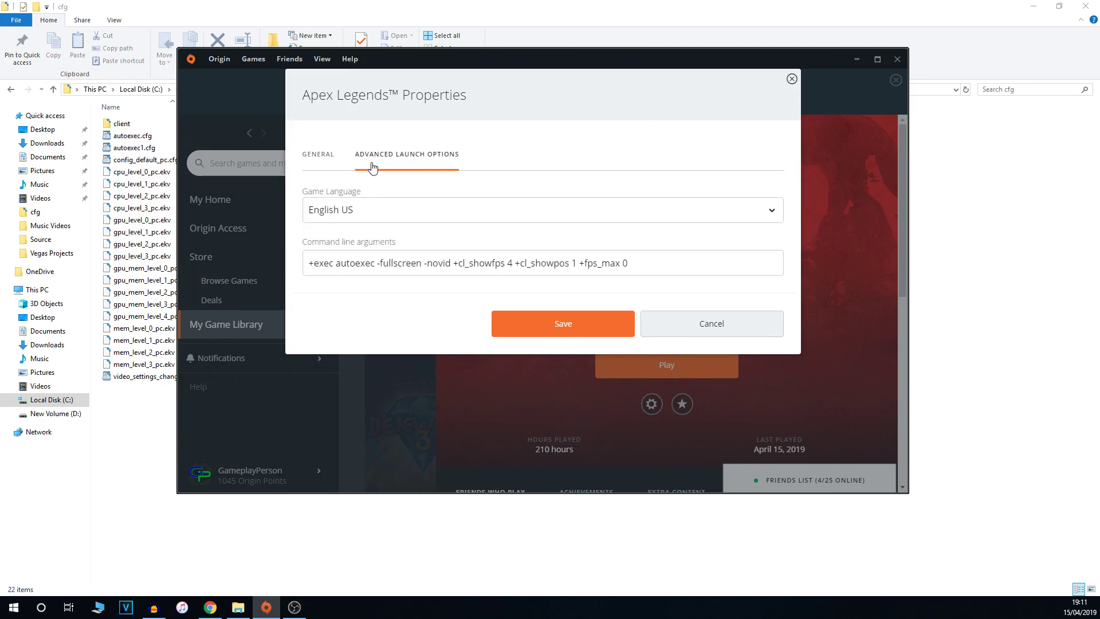
Step: Compare the +exec autoexec launch argument with the autoexec.cfg file name in the cfg folder
drag(373, 264, 260, 259)
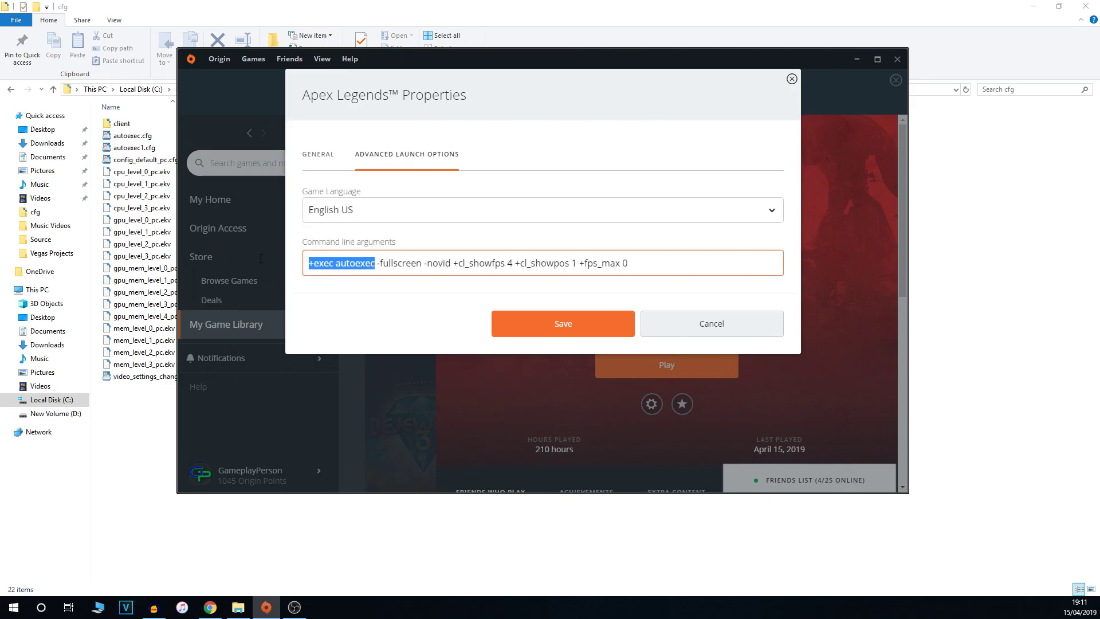
click(148, 138)
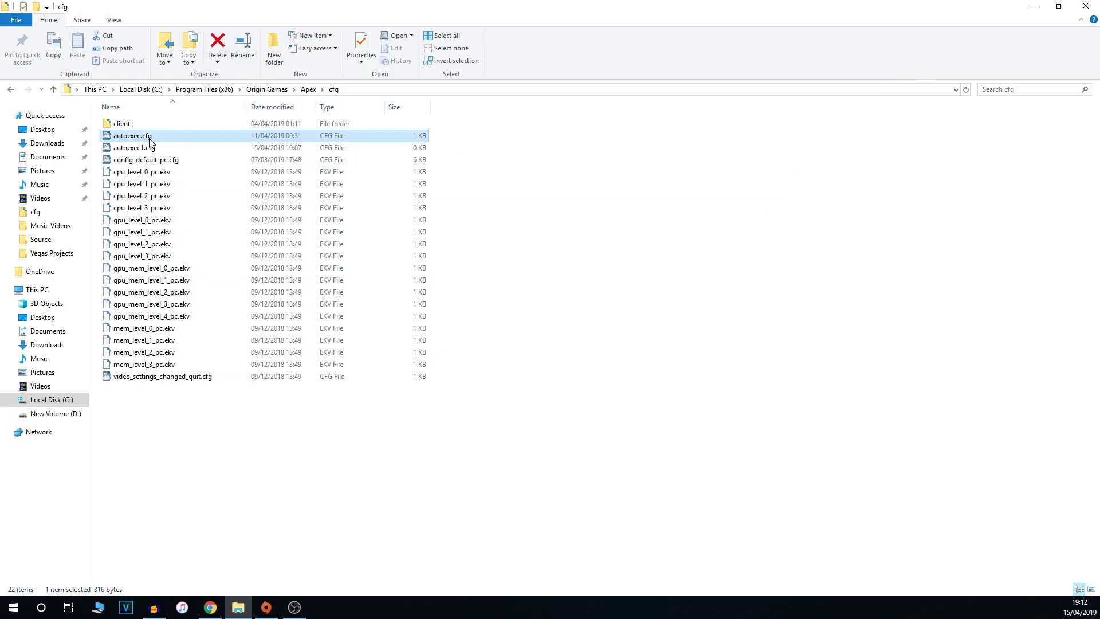
click(266, 608)
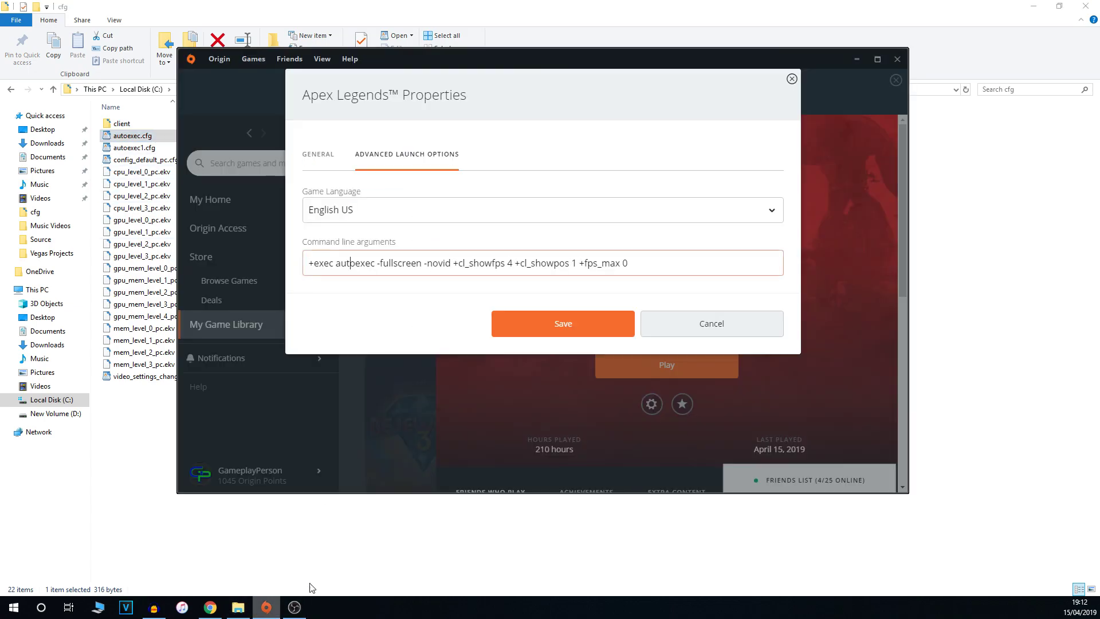
Step: Review the -fullscreen, -novid, +cl_showfps 4, +cl_showpos 1 and +fps_max 0 launch arguments, and save the game properties
drag(377, 265, 422, 269)
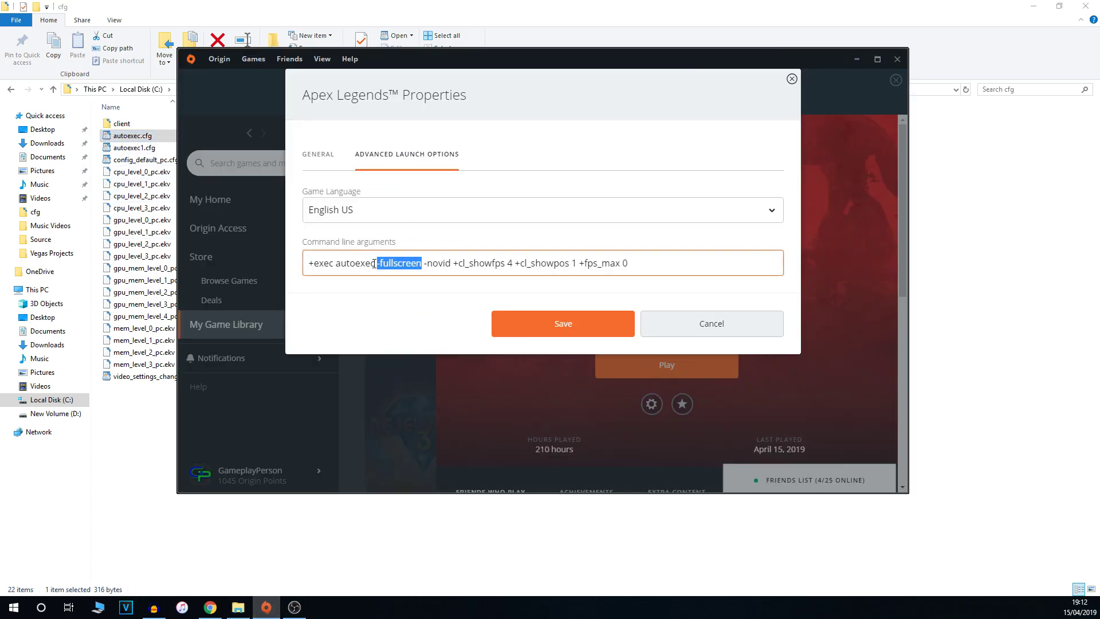
drag(424, 264, 453, 266)
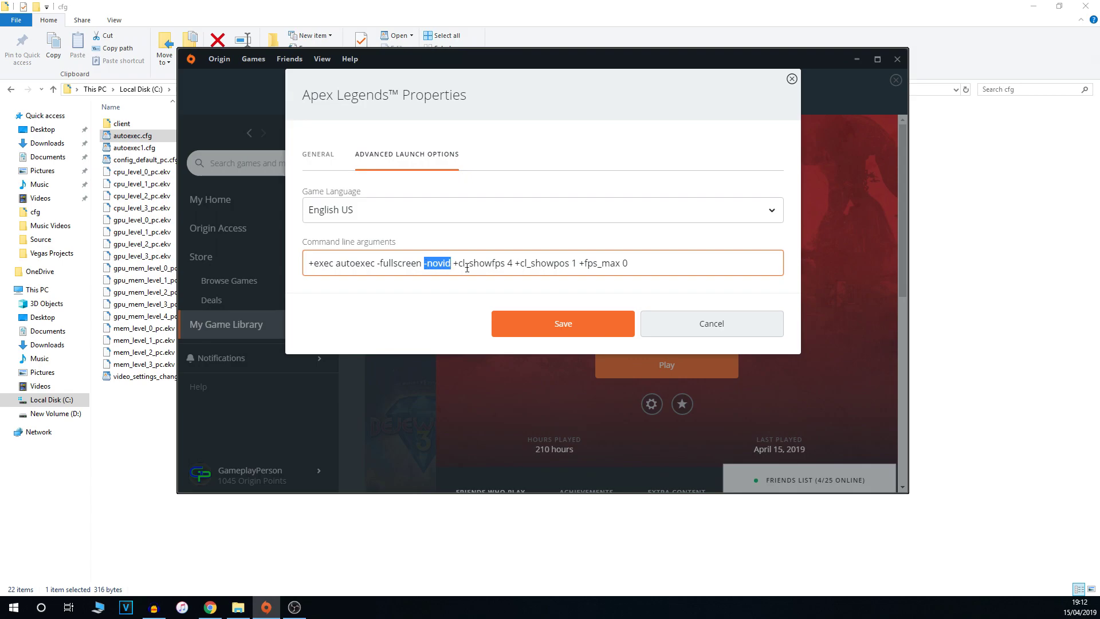
drag(453, 264, 512, 263)
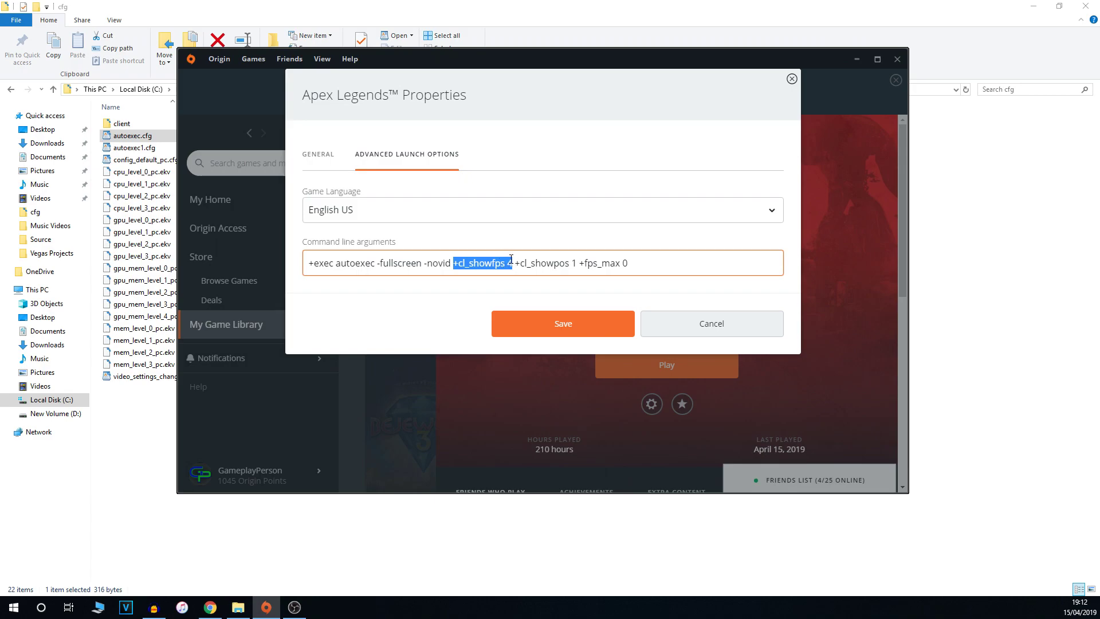
drag(514, 264, 576, 264)
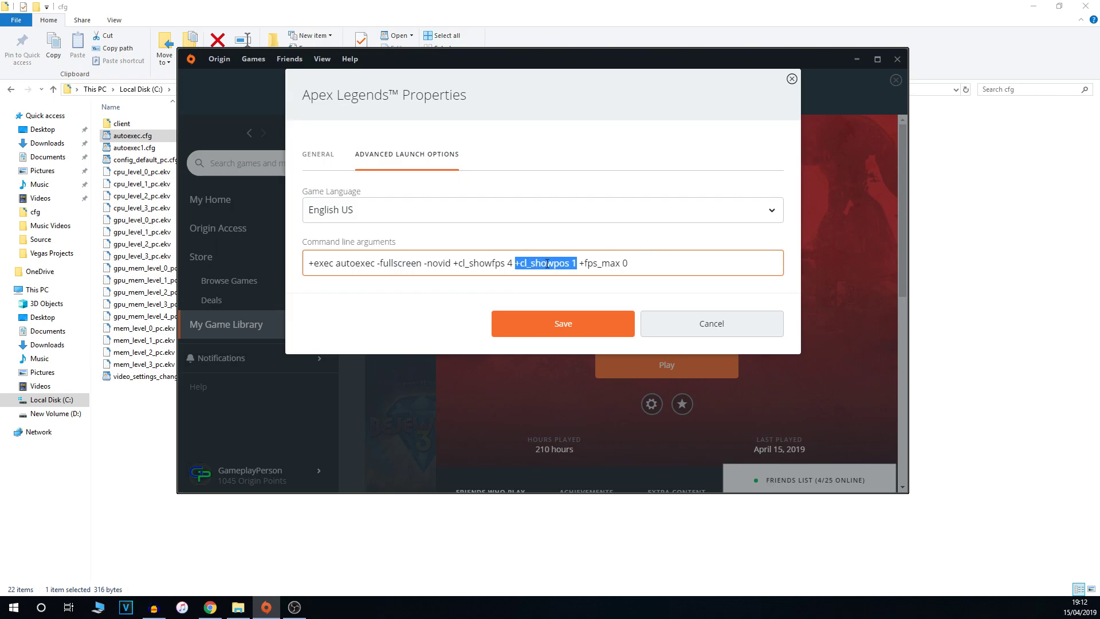
drag(580, 262, 654, 260)
click(581, 263)
drag(581, 262, 653, 262)
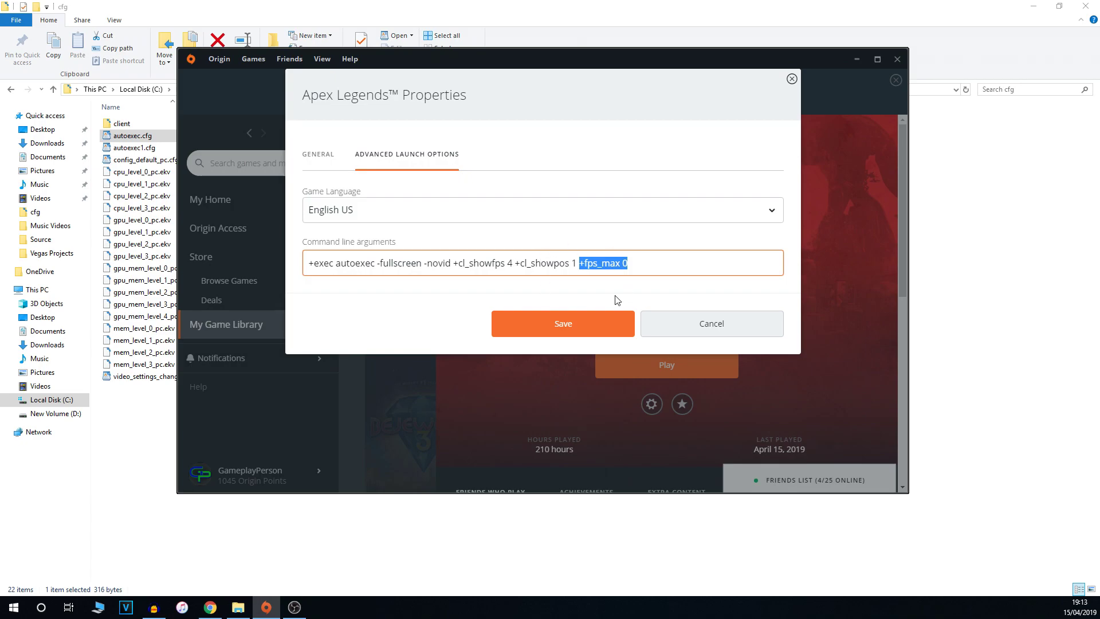
click(559, 329)
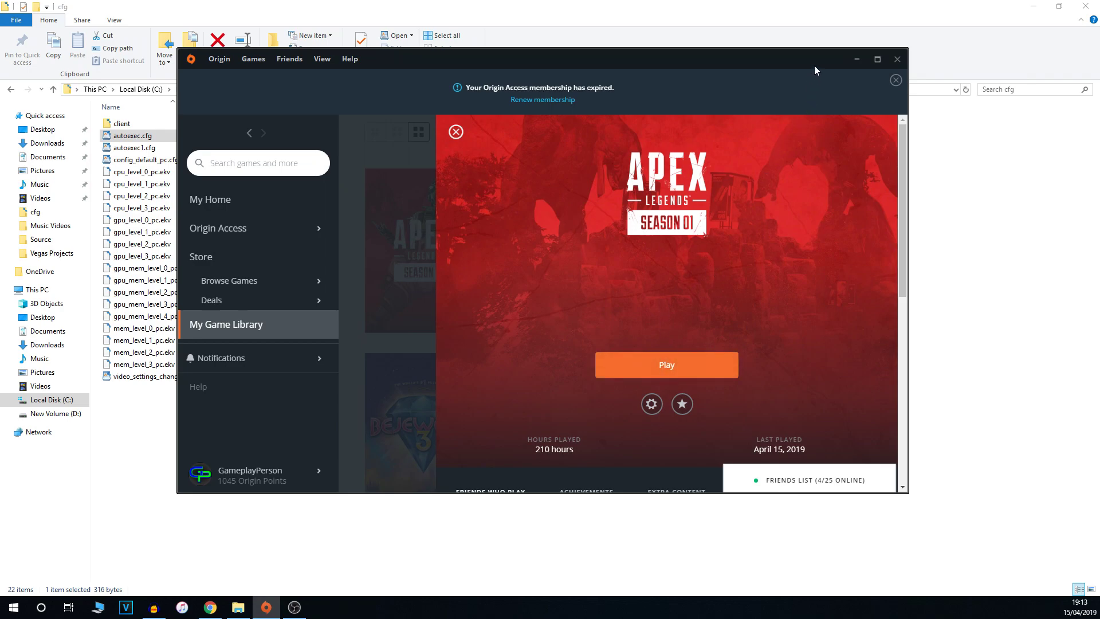
Step: Move the Origin window clear of the cfg file names and open the Apex Legends game options
drag(816, 70, 842, 62)
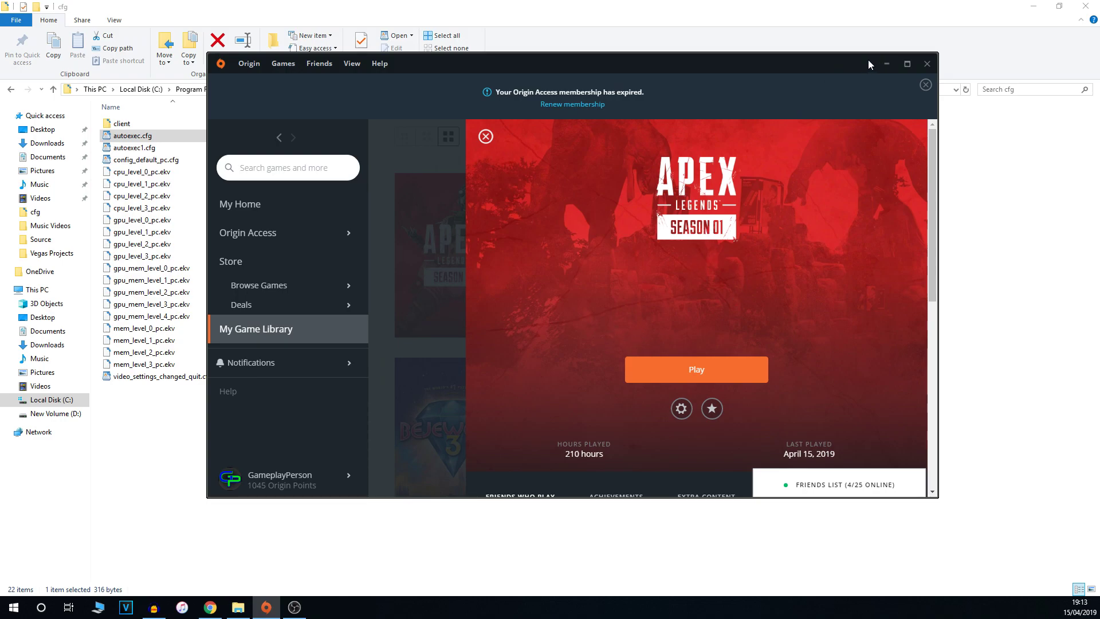
drag(868, 63, 916, 95)
scroll(699, 158, down, 2)
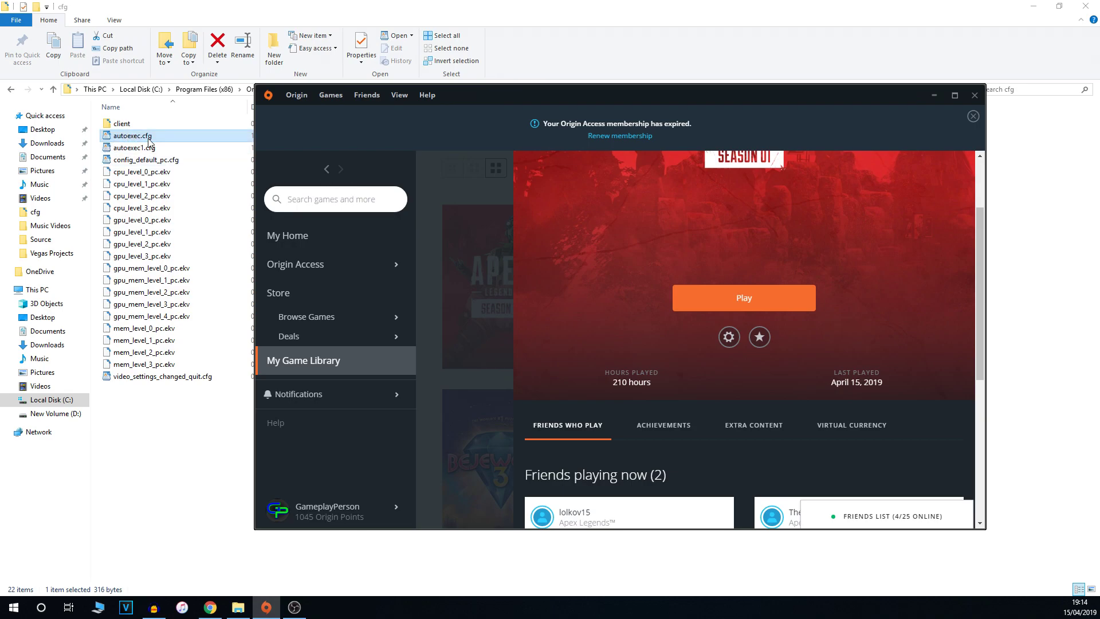
click(729, 336)
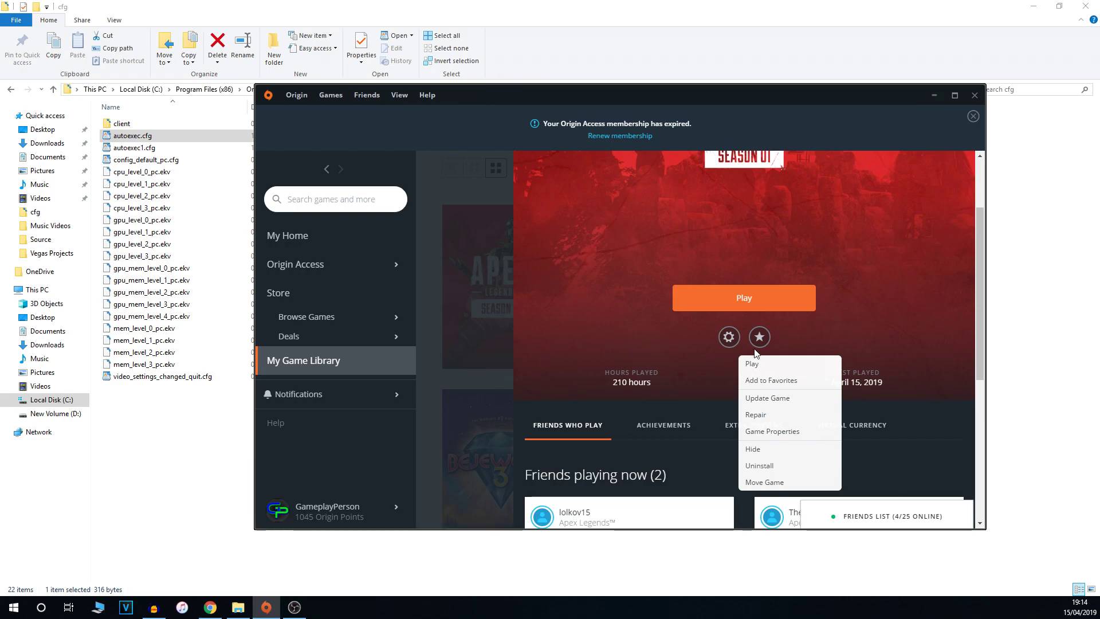